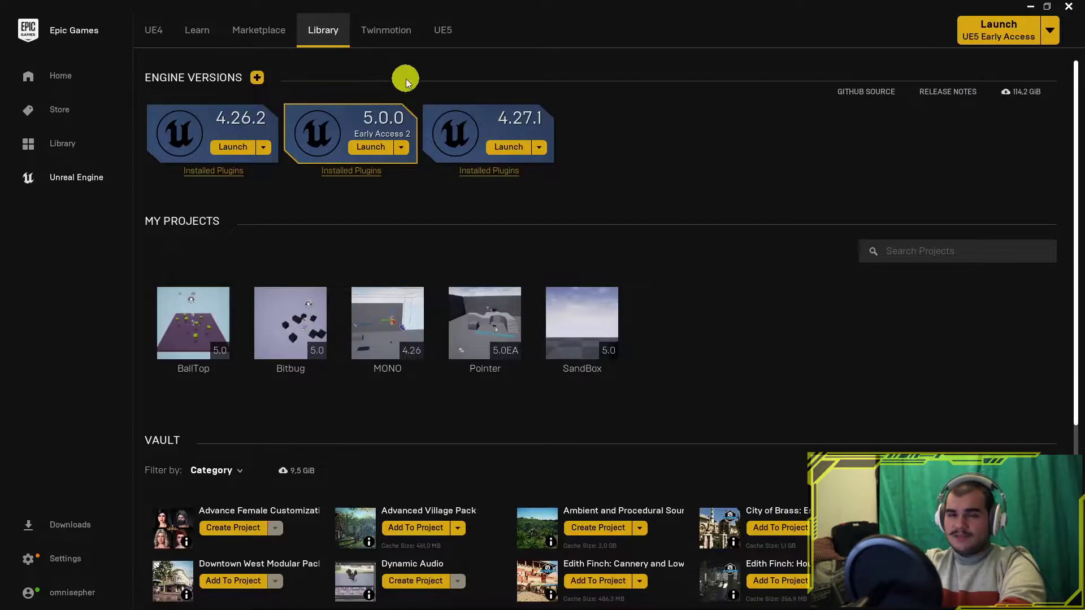
Step: Launch Unreal Engine 5.0 Early Access from the Epic Games Launcher Library page
{"action": "left_click", "coordinate": [979, 28]}
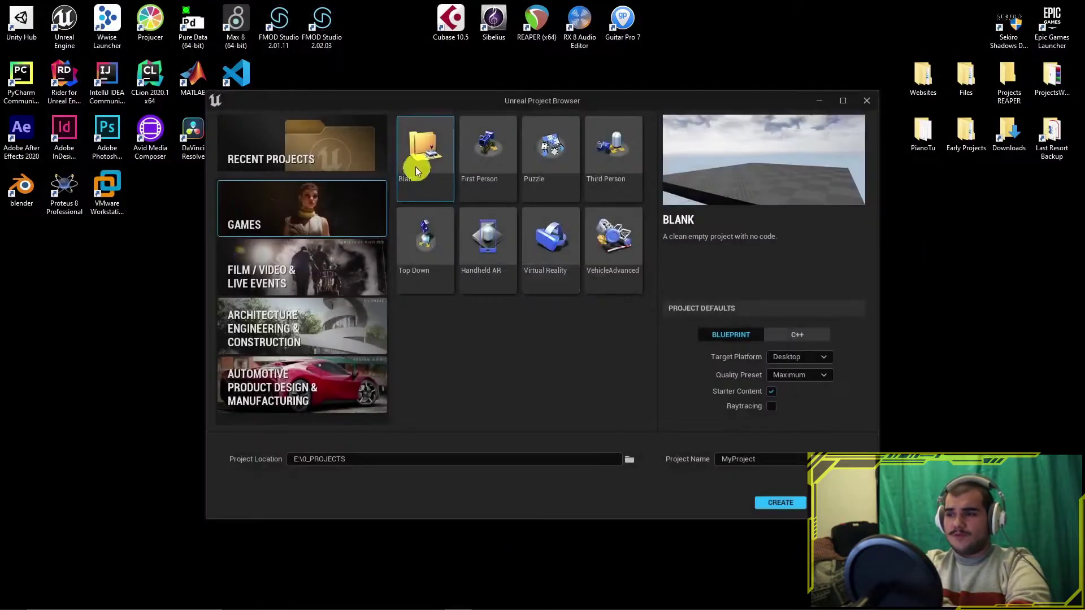
Step: Create a Third Person project named SandCity, then close the editor once it opens
{"action": "left_click", "coordinate": [618, 150]}
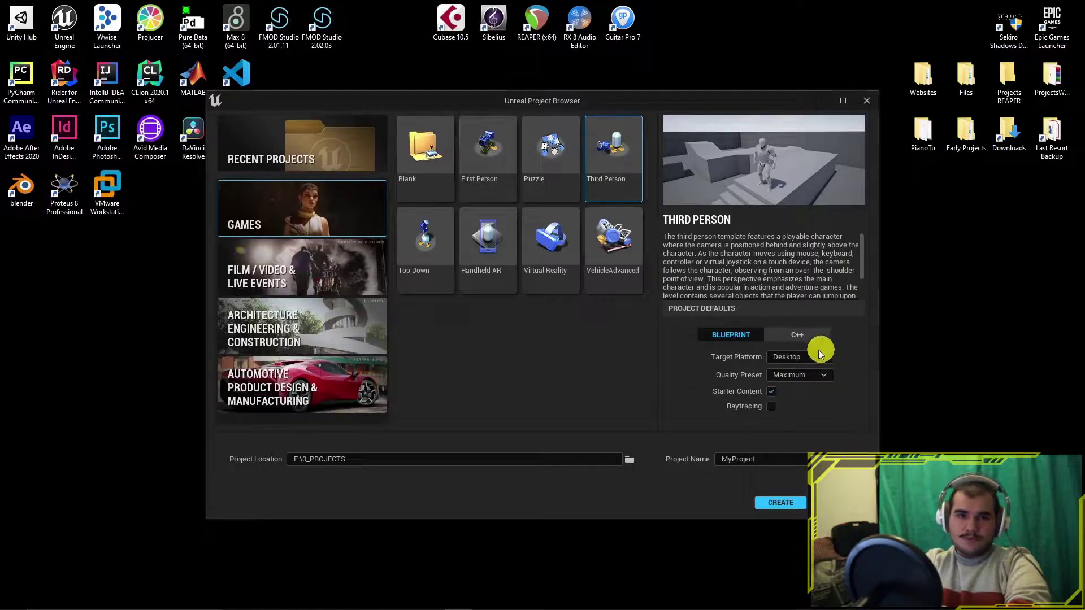
{"action": "left_click", "coordinate": [766, 459]}
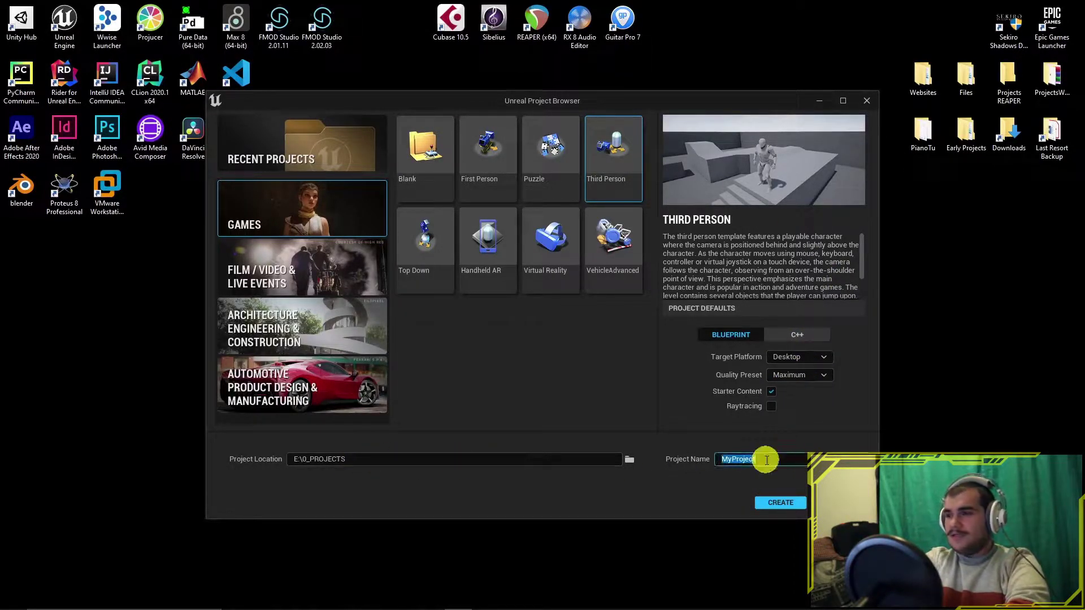
{"action": "type", "text": "SandCity"}
{"action": "left_click", "coordinate": [781, 502]}
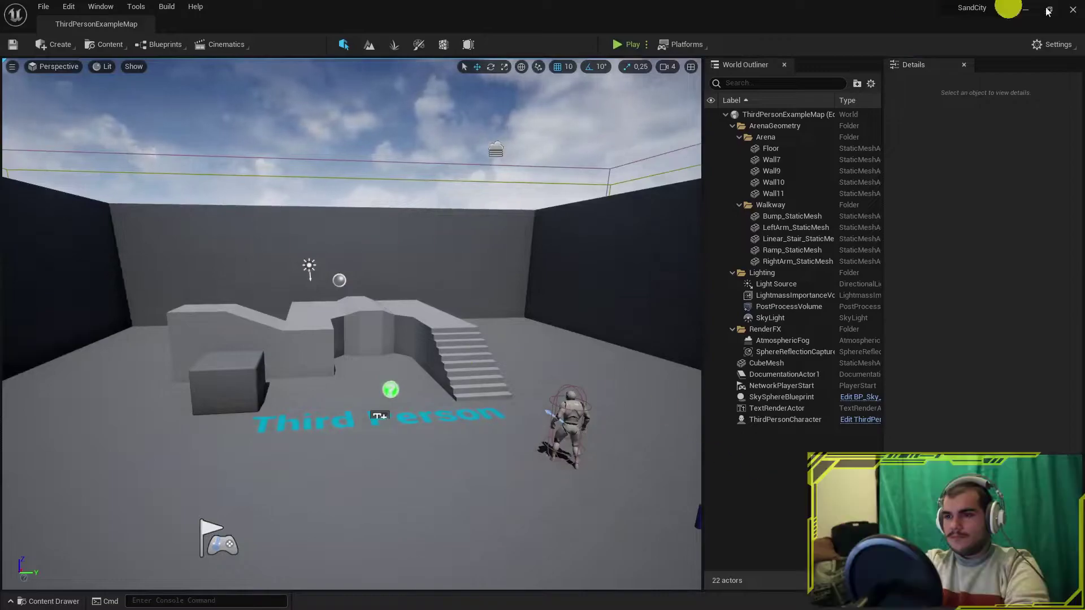
{"action": "left_click", "coordinate": [1026, 9]}
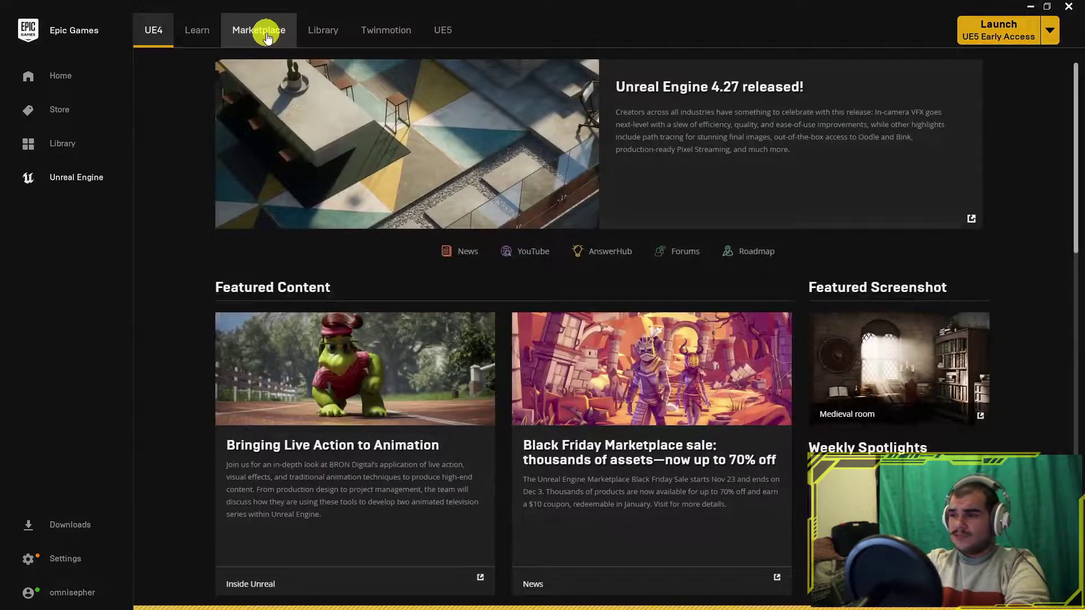
Step: Filter Marketplace products by the 'city of brass' tag and open City of Brass: Environments
{"action": "left_click", "coordinate": [267, 38]}
{"action": "mouse_move", "coordinate": [474, 189]}
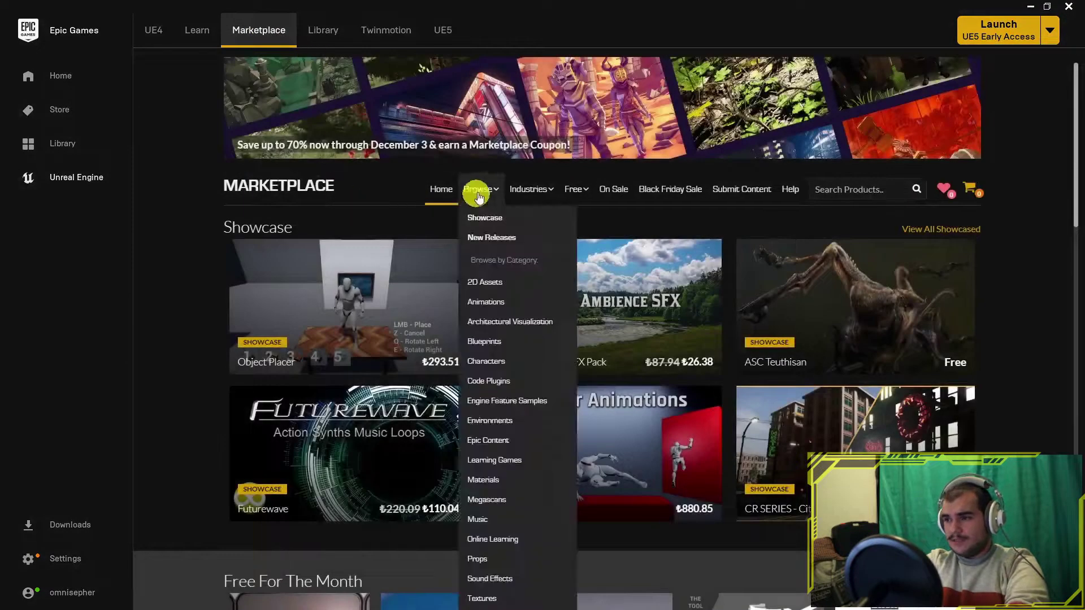
{"action": "left_click", "coordinate": [481, 212]}
{"action": "left_click", "coordinate": [904, 307]}
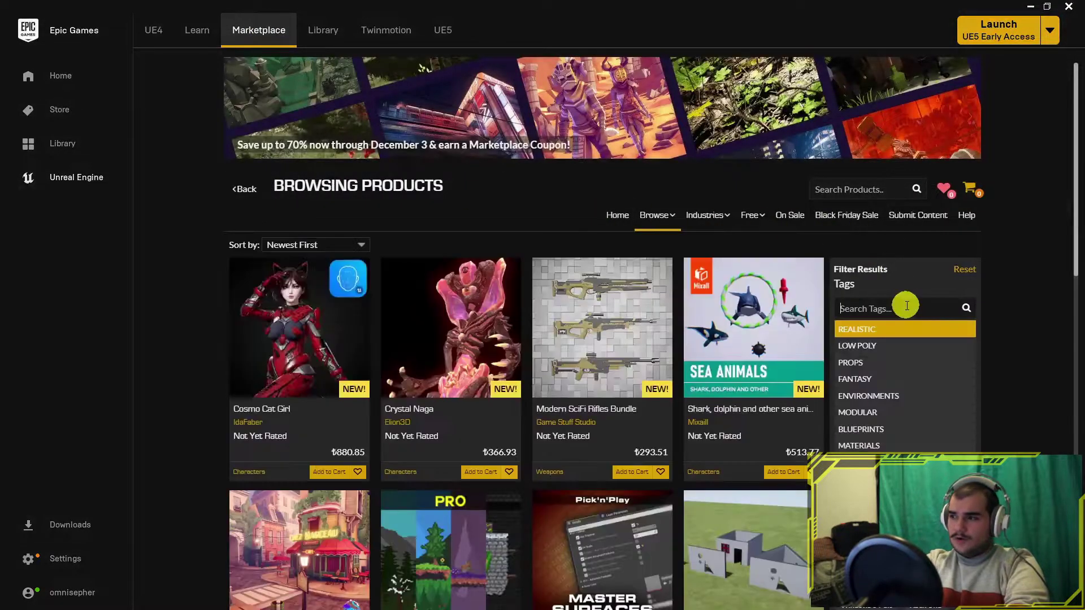
{"action": "type", "text": "ci"}
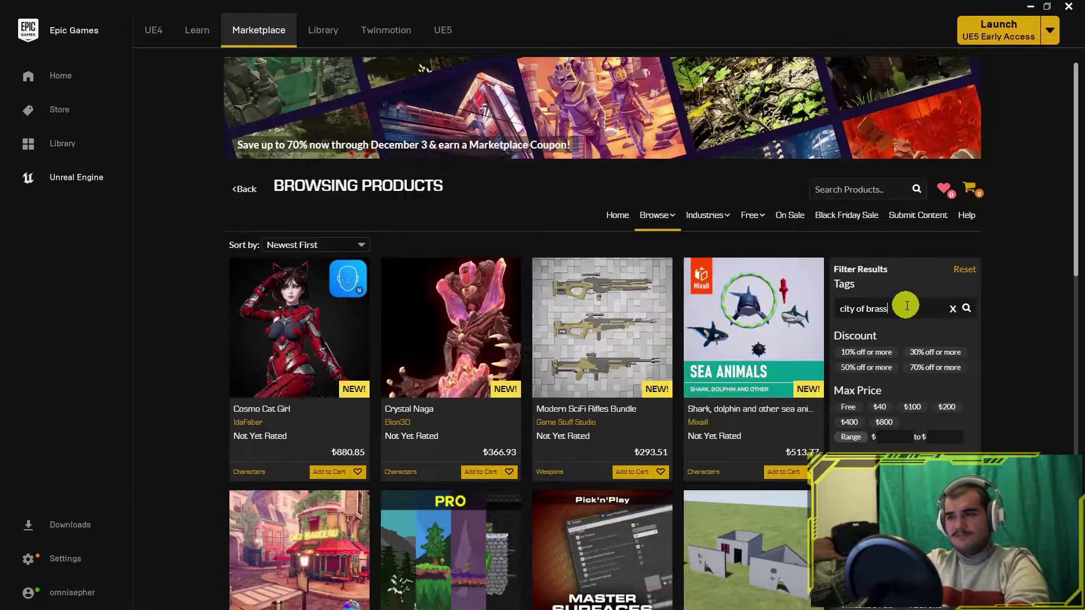
{"action": "type", "text": "ty of brass"}
{"action": "left_click", "coordinate": [899, 331]}
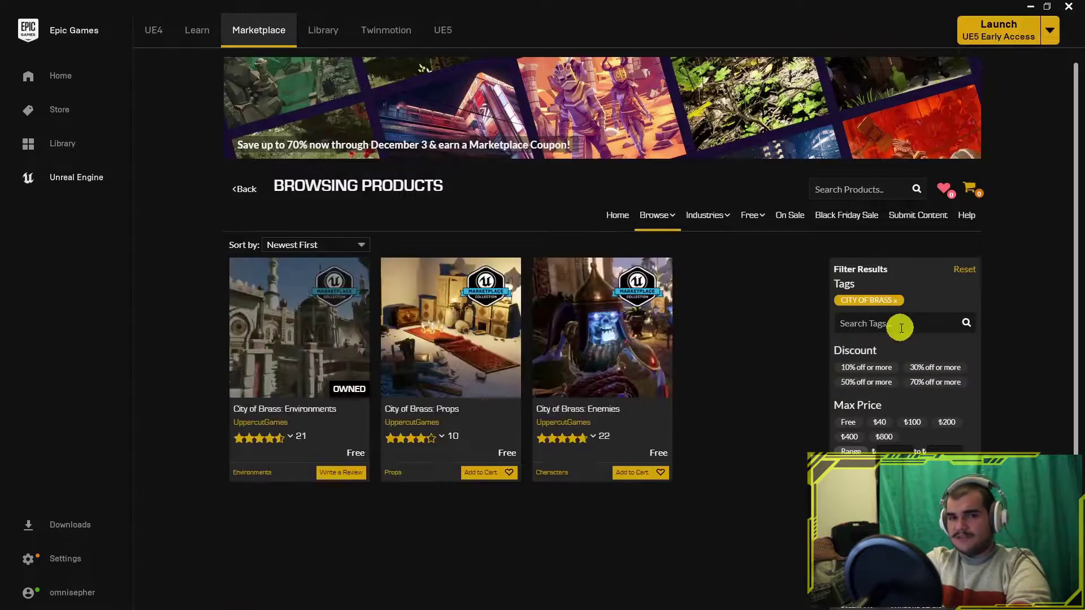
{"action": "left_click", "coordinate": [303, 363]}
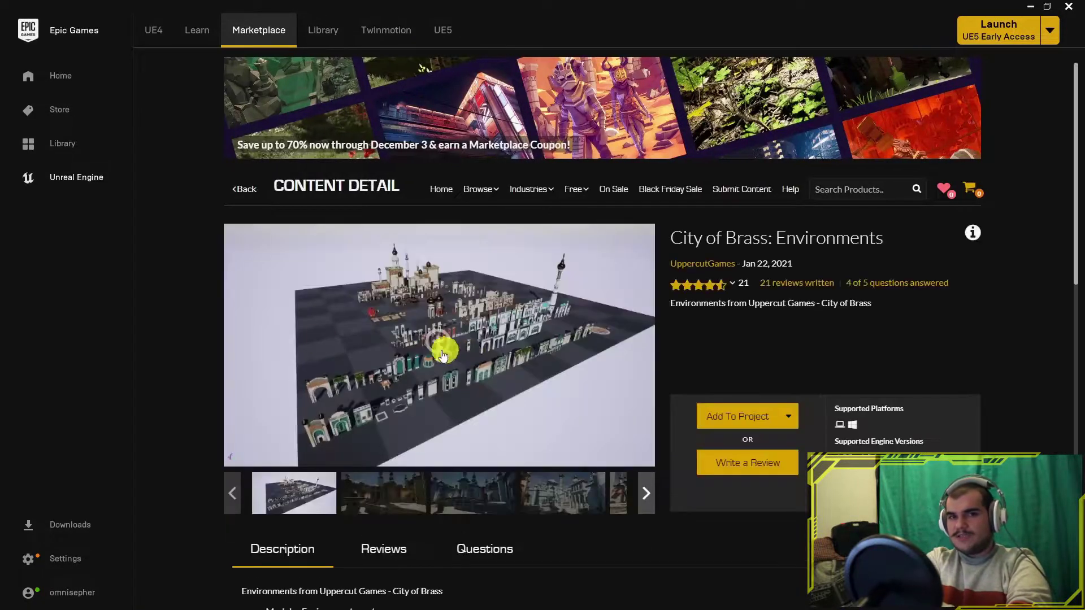
Step: Add City of Brass: Environments version 4.26 to SandCity, then open SandCity from the Library
{"action": "left_click", "coordinate": [787, 419]}
{"action": "left_click", "coordinate": [745, 412]}
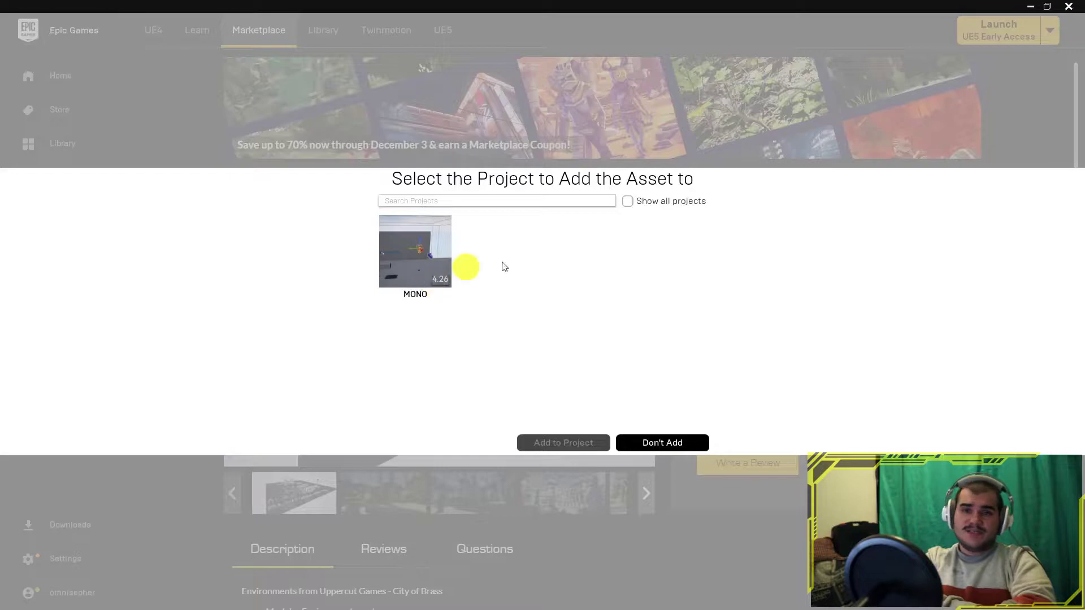
{"action": "left_click", "coordinate": [630, 204]}
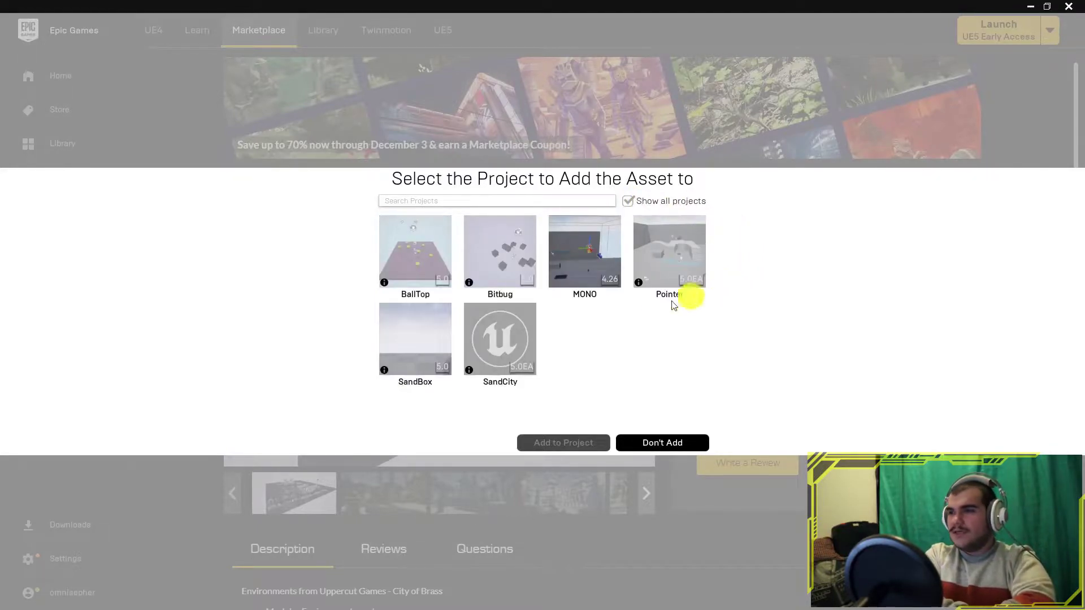
{"action": "left_click", "coordinate": [496, 328]}
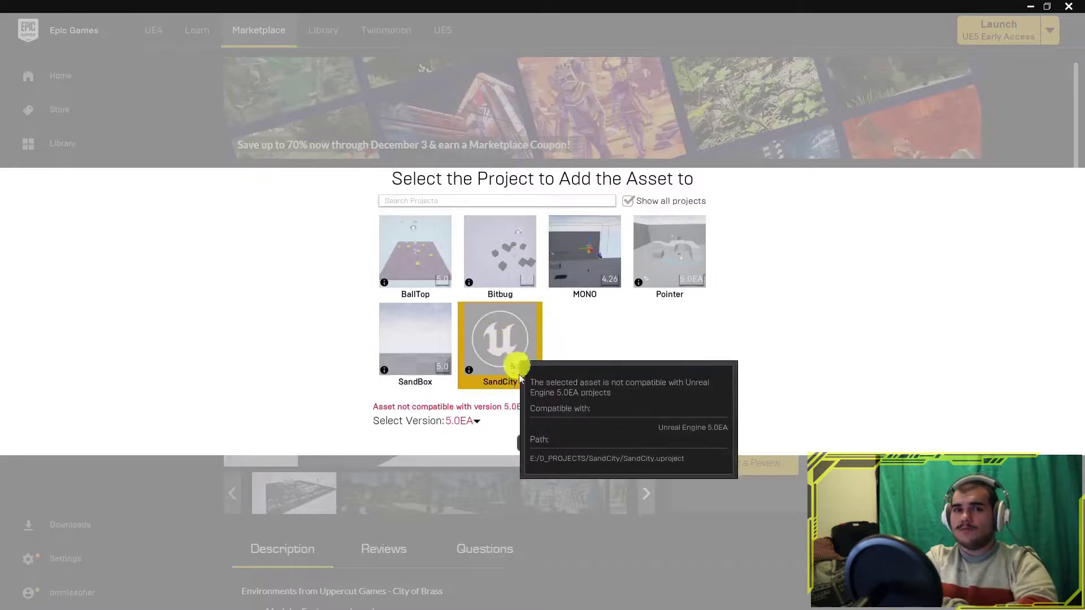
{"action": "left_click", "coordinate": [474, 421]}
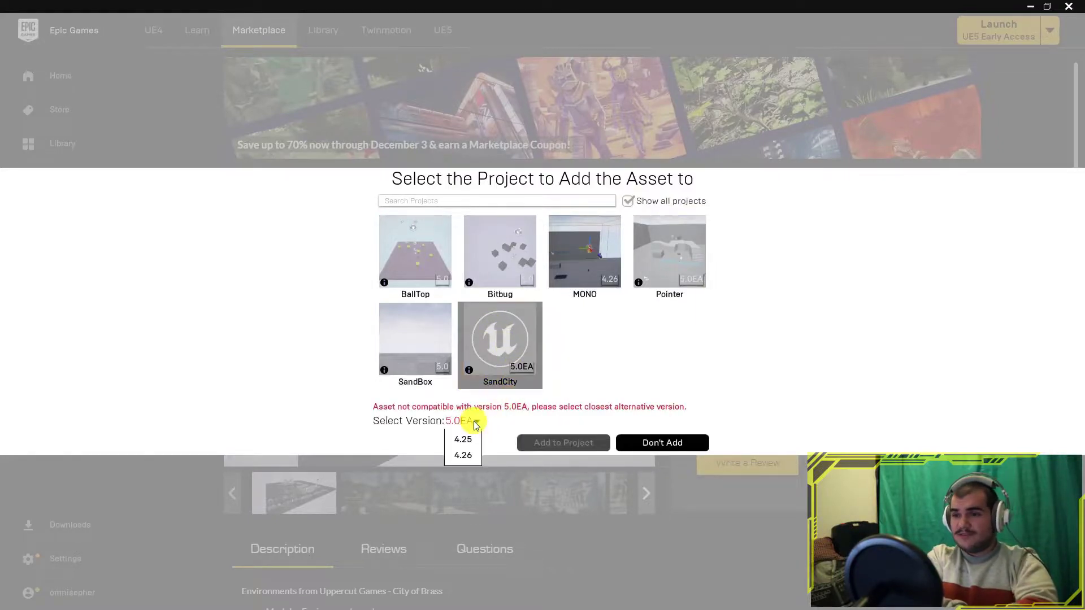
{"action": "left_click", "coordinate": [462, 456]}
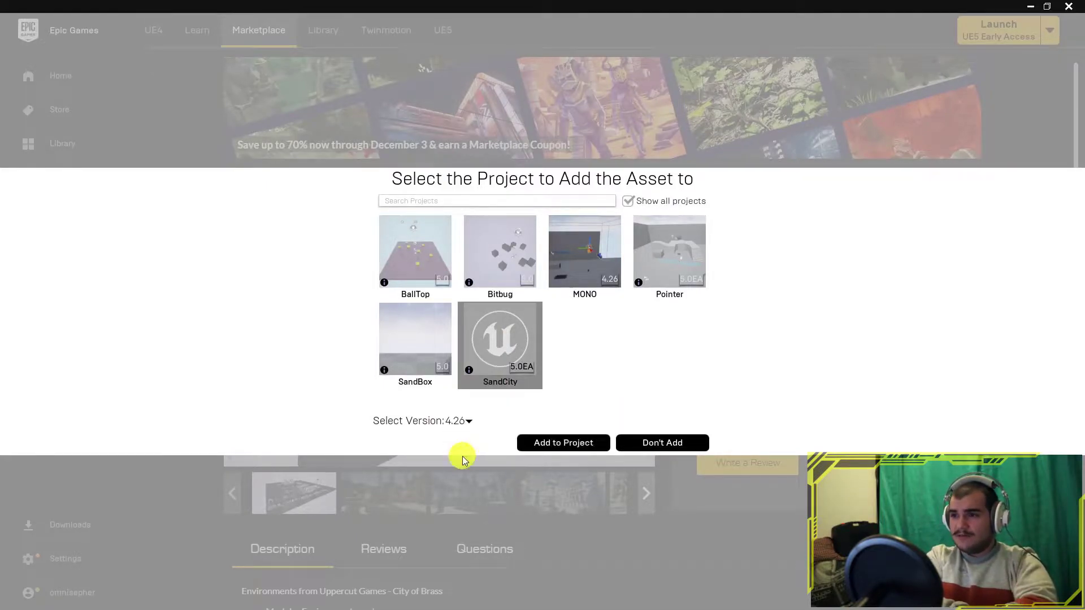
{"action": "left_click", "coordinate": [573, 440]}
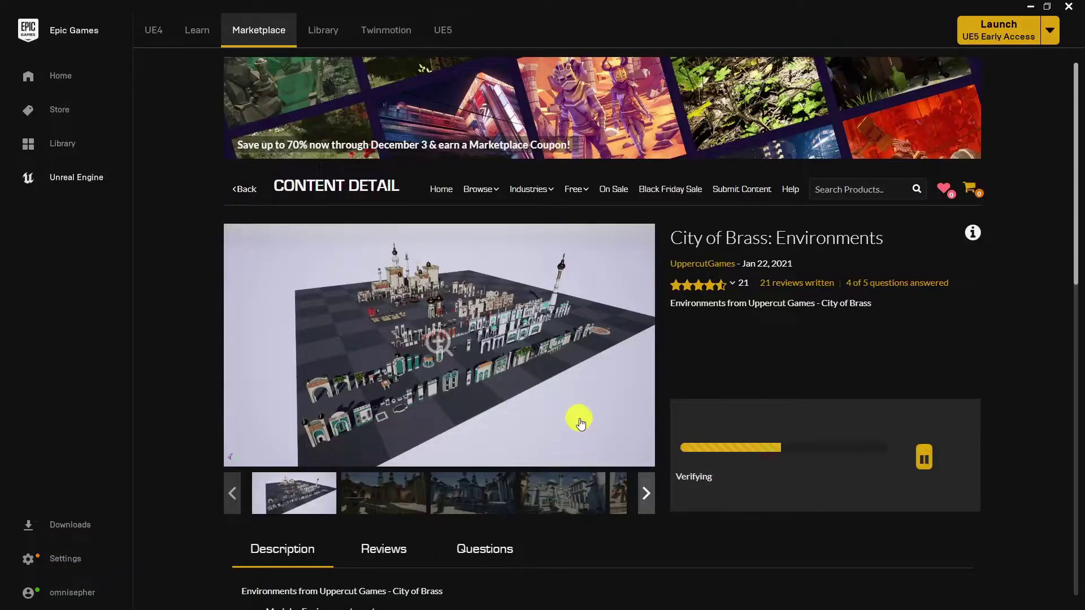
{"action": "left_click", "coordinate": [318, 33]}
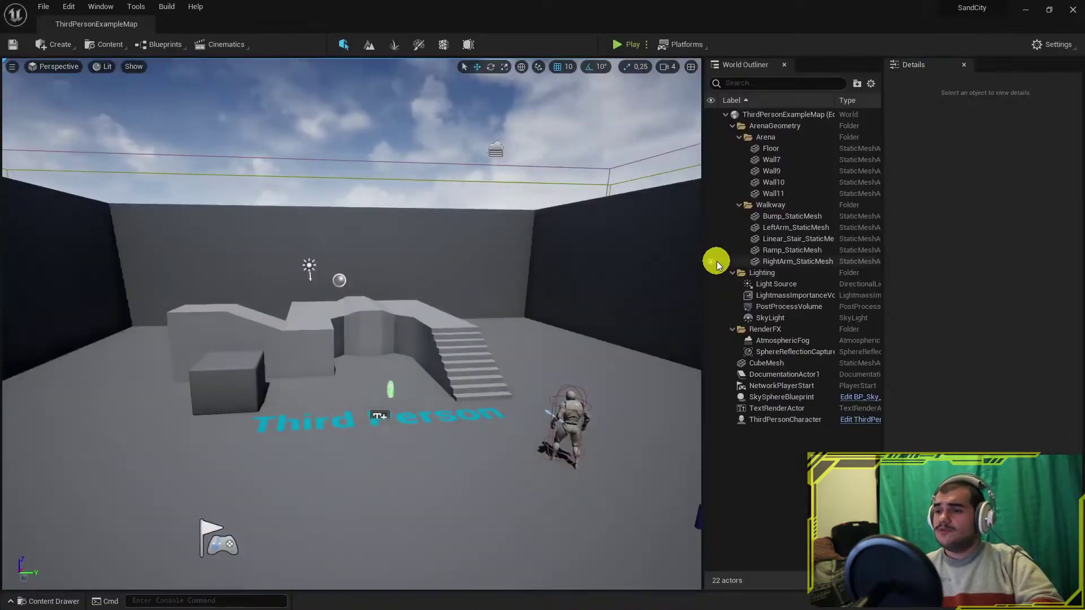
Step: Load the Demo_Palace map from City_of_Brass_Enviroment > Maps in the Content Drawer
{"action": "left_click", "coordinate": [548, 298]}
{"action": "left_click", "coordinate": [49, 601]}
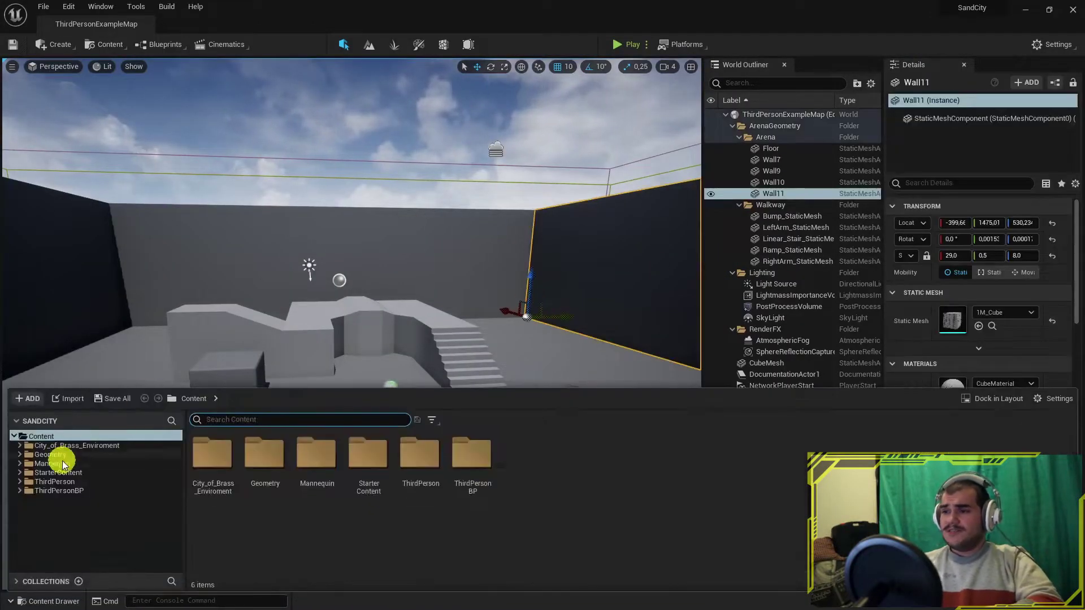
{"action": "left_click", "coordinate": [74, 446]}
{"action": "double_click", "coordinate": [212, 454]}
{"action": "double_click", "coordinate": [264, 453]}
{"action": "left_click", "coordinate": [497, 521]}
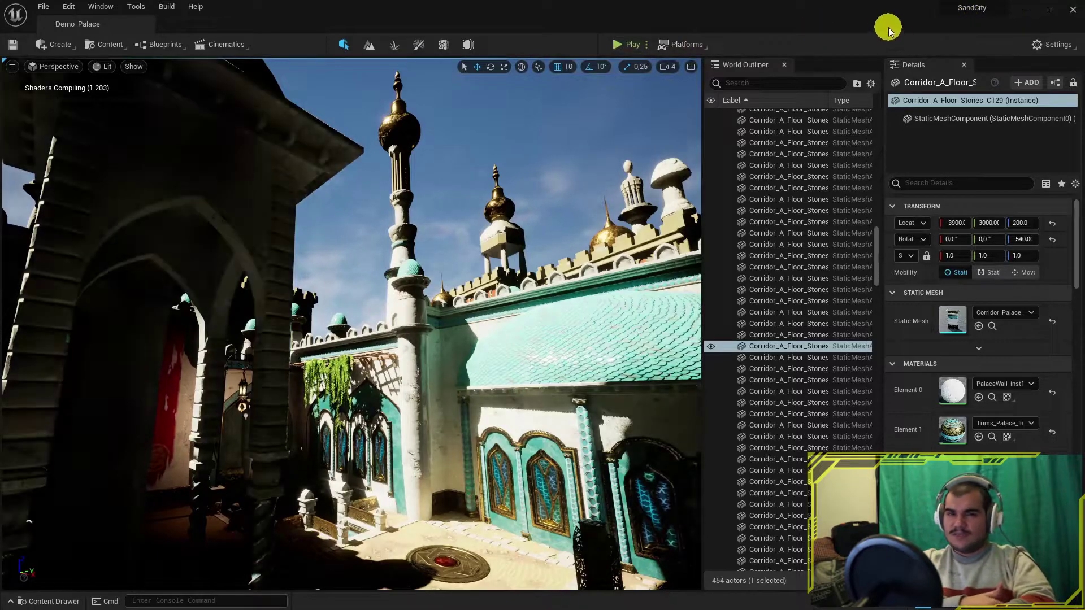
Step: Play the level and run the character forward through the palace corridors and courtyards
{"action": "left_click", "coordinate": [627, 45]}
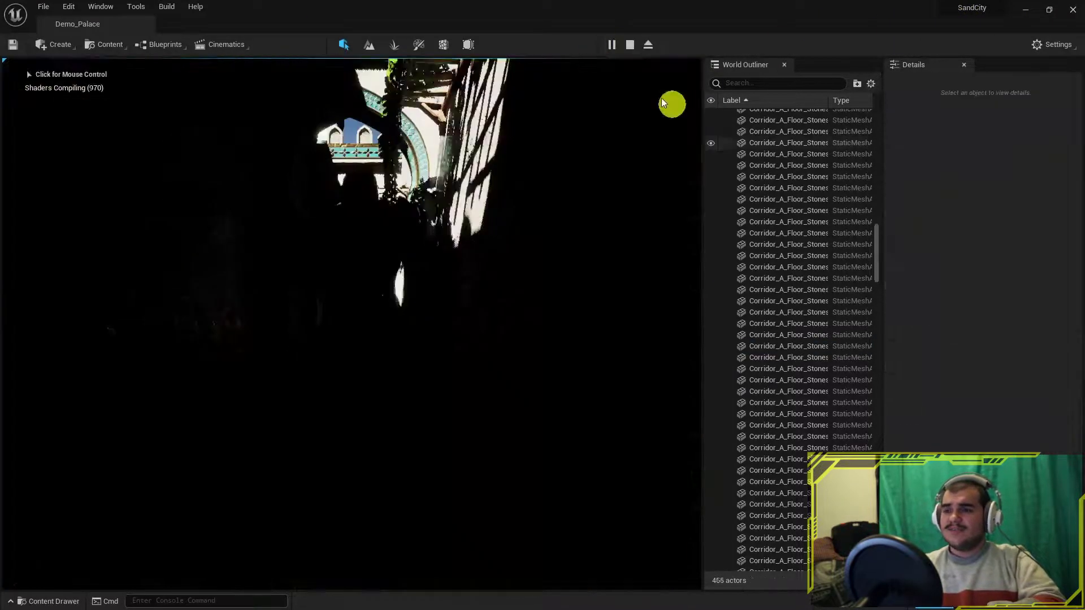
{"action": "left_click", "coordinate": [429, 274]}
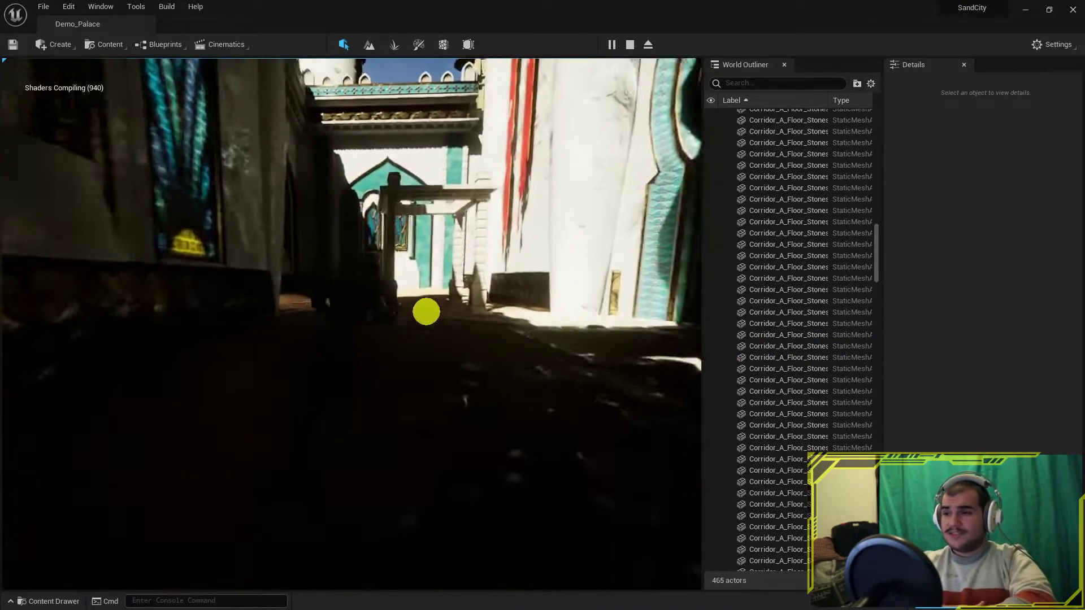
{"action": "key", "text": "w"}
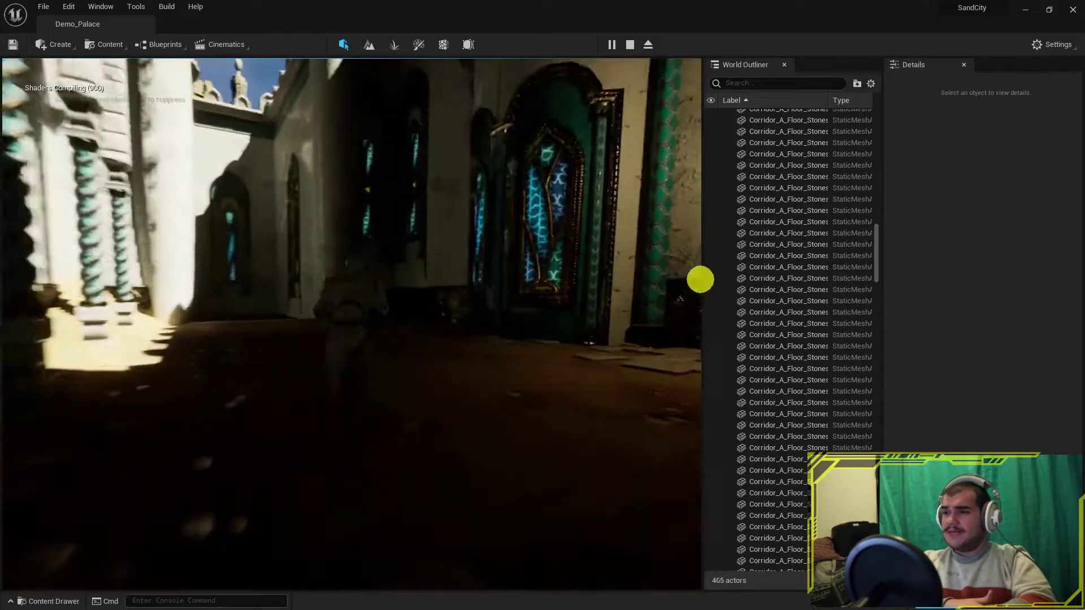
{"action": "key", "text": "w"}
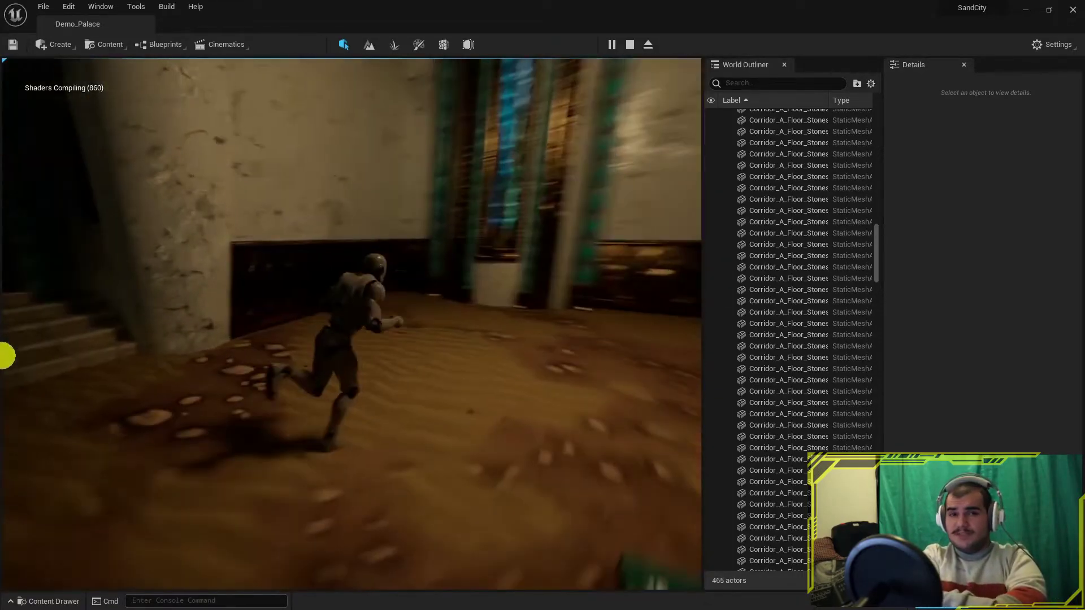
{"action": "key", "text": "w"}
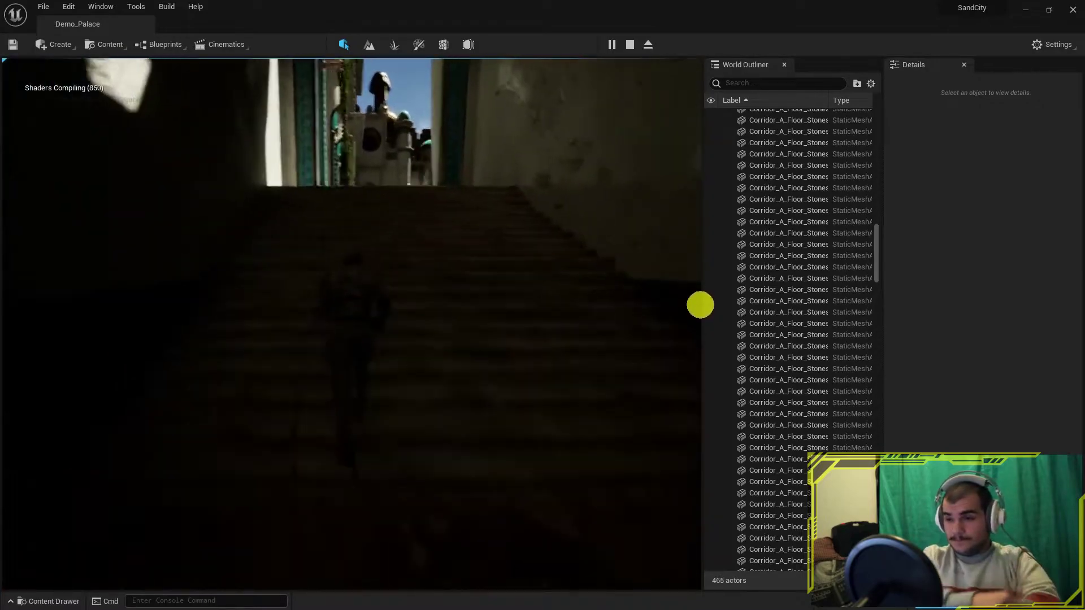
{"action": "key", "text": "w"}
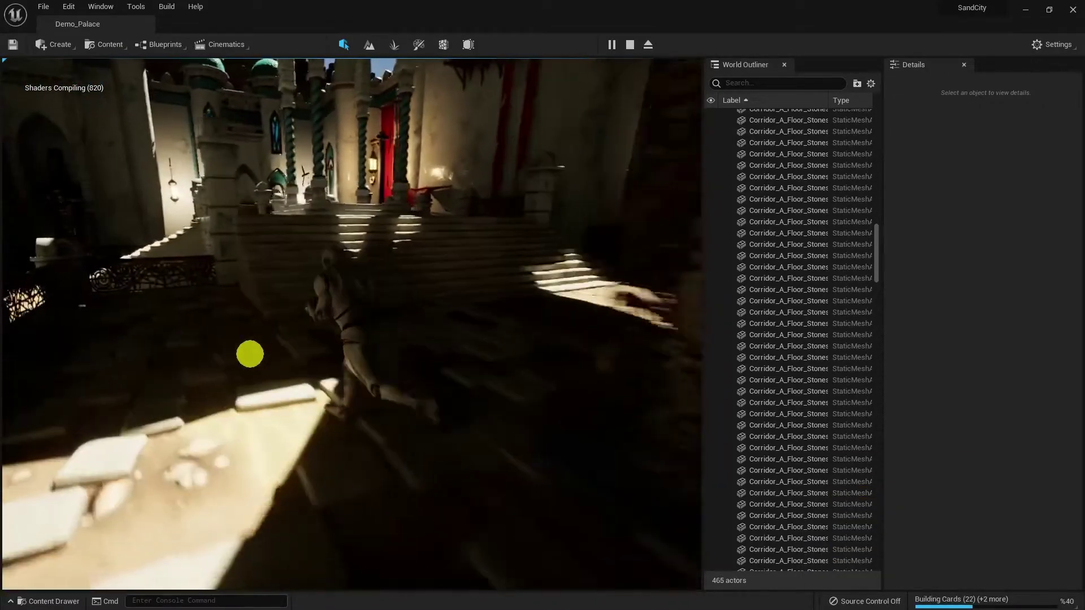
{"action": "key", "text": "w"}
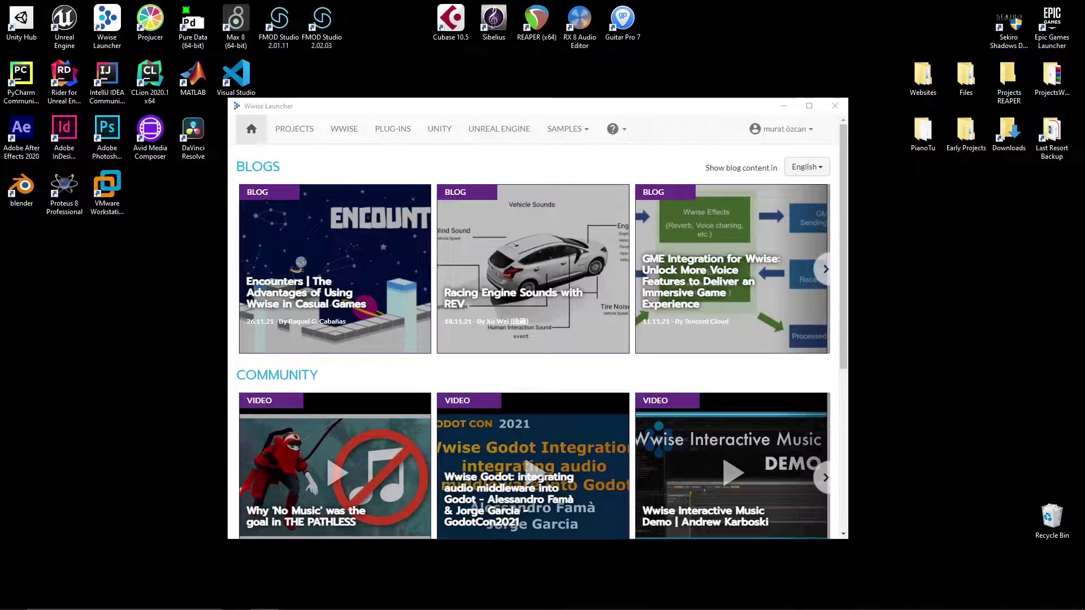
Step: Choose offline Wwise integration files for Unreal Engine 4.27
{"action": "left_click", "coordinate": [495, 128]}
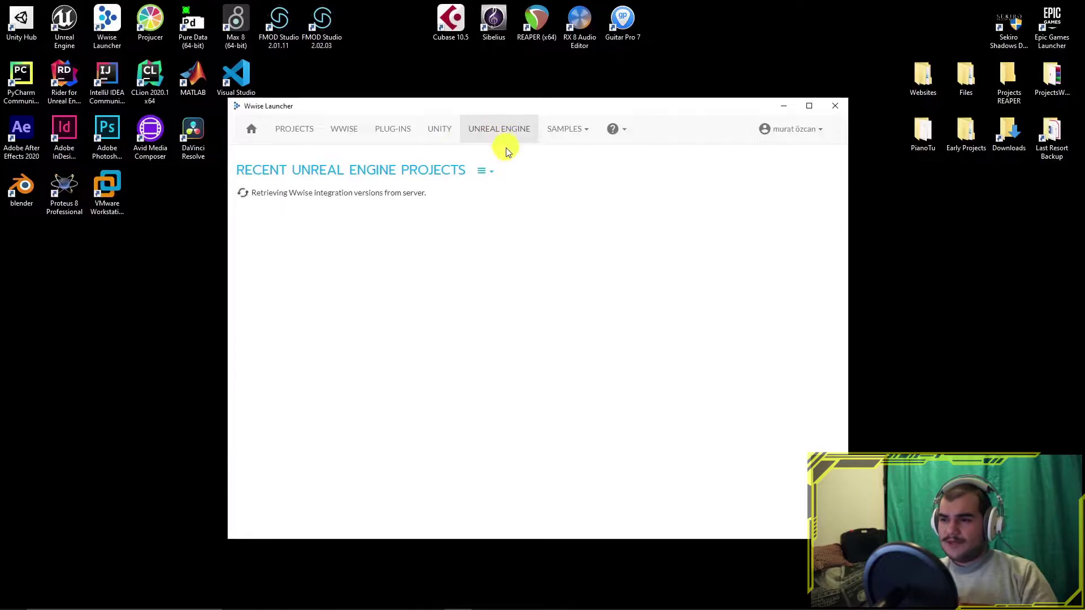
{"action": "left_click", "coordinate": [482, 171]}
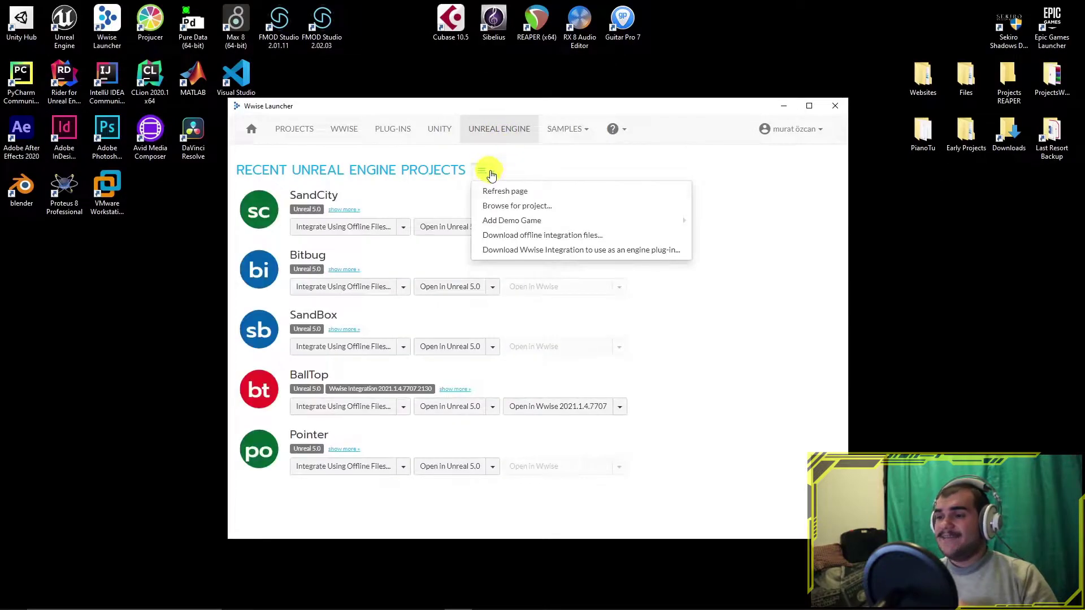
{"action": "left_click", "coordinate": [571, 245]}
{"action": "left_click", "coordinate": [457, 236]}
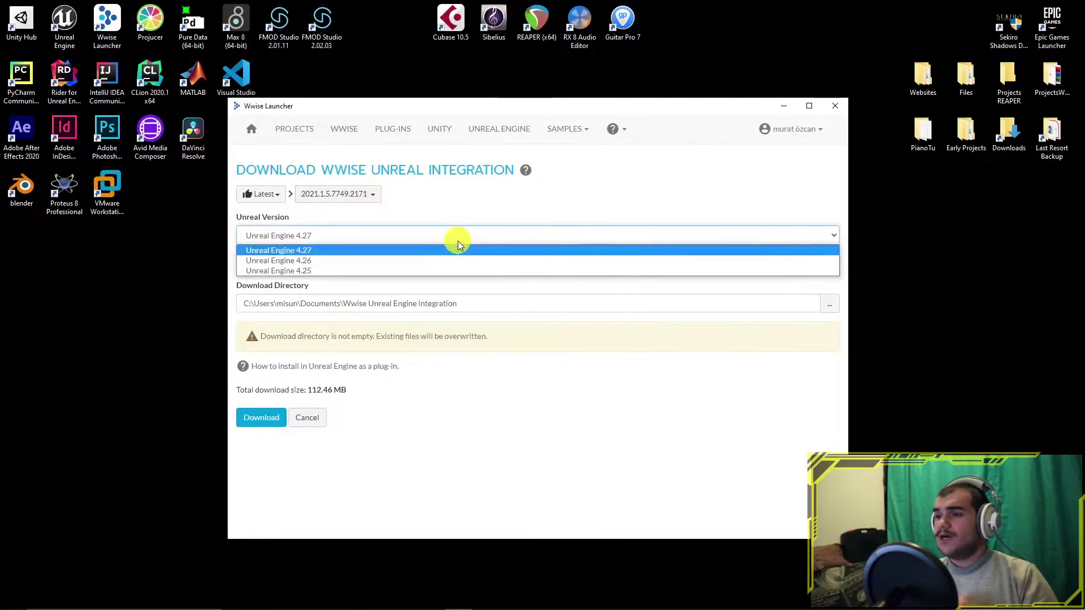
{"action": "left_click", "coordinate": [432, 252]}
Step: Download into a new WWise UE Offline folder under E:\Program Files (x86)\Audiokinetic
{"action": "left_click", "coordinate": [829, 304]}
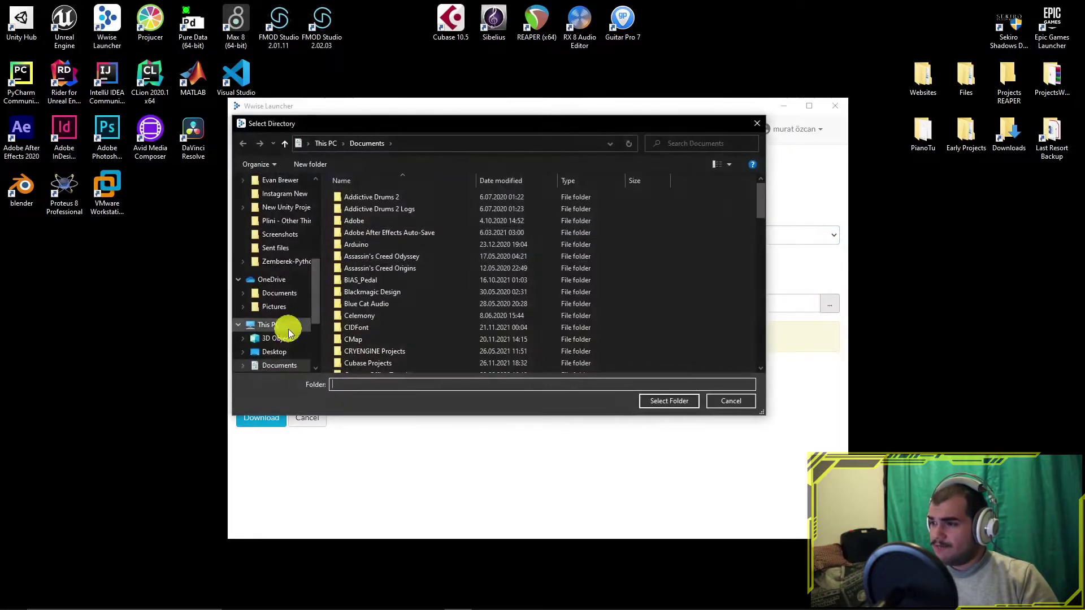
{"action": "left_click", "coordinate": [278, 365]}
{"action": "double_click", "coordinate": [455, 286]}
{"action": "double_click", "coordinate": [362, 197]}
{"action": "left_click", "coordinate": [300, 166]}
{"action": "type", "text": "W"}
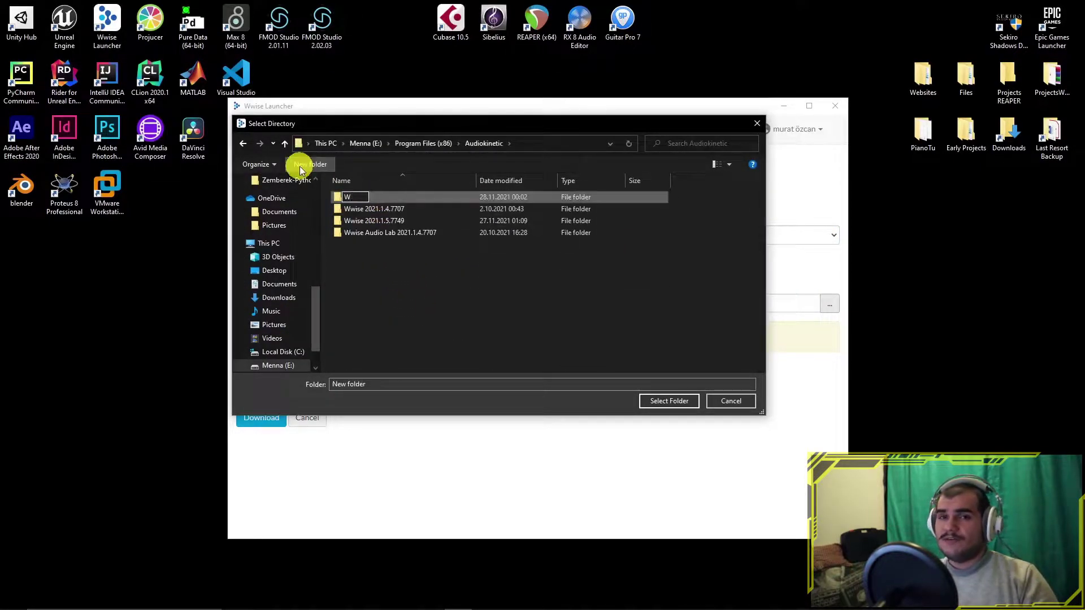
{"action": "type", "text": "Wise UE Offline"}
{"action": "key", "text": "Return"}
{"action": "key", "text": "Return"}
{"action": "left_click", "coordinate": [669, 400]}
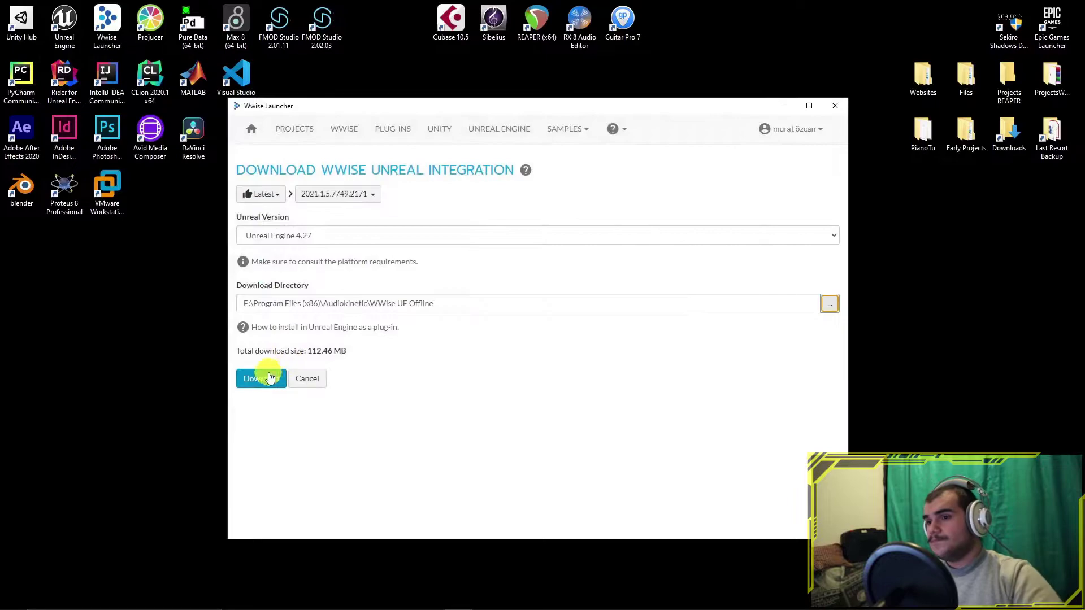
{"action": "left_click", "coordinate": [262, 376]}
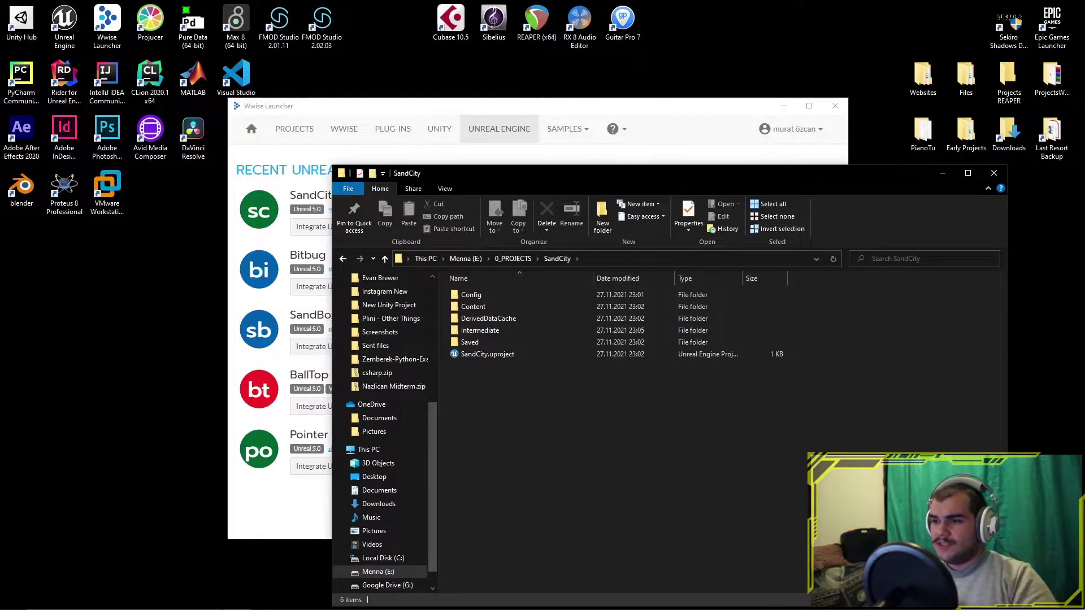
Step: Open the downloaded Wwise folder under WWise UE Offline in a new E: drive window
{"action": "right_click", "coordinate": [374, 571]}
{"action": "left_click", "coordinate": [200, 223]}
{"action": "double_click", "coordinate": [521, 271]}
{"action": "double_click", "coordinate": [508, 138]}
{"action": "double_click", "coordinate": [517, 130]}
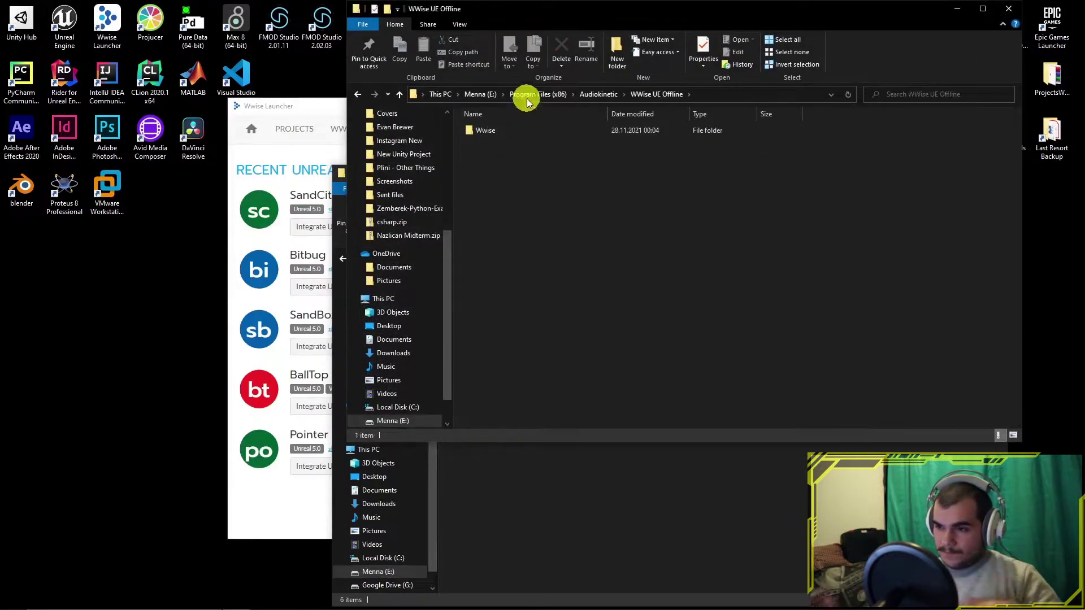
{"action": "double_click", "coordinate": [486, 130]}
{"action": "left_click_drag", "start_coordinate": [622, 25], "coordinate": [394, 168]}
Step: Create a Plugins folder inside the SandCity project folder
{"action": "left_click", "coordinate": [765, 177]}
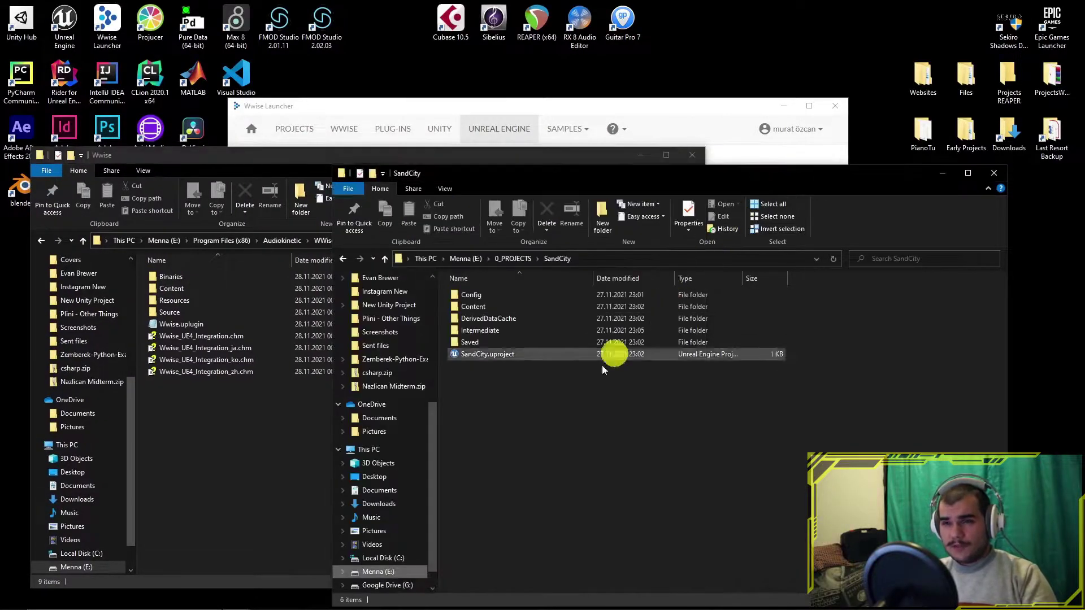
{"action": "right_click", "coordinate": [567, 394]}
{"action": "mouse_move", "coordinate": [460, 363]}
{"action": "left_click", "coordinate": [625, 366]}
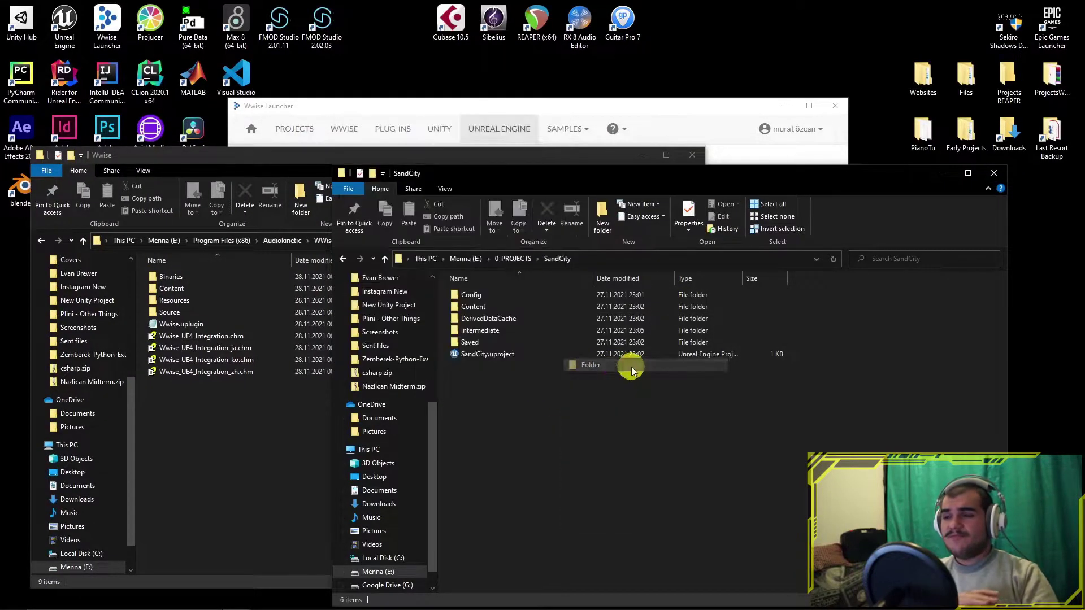
{"action": "type", "text": "Plugins"}
{"action": "key", "text": "Return"}
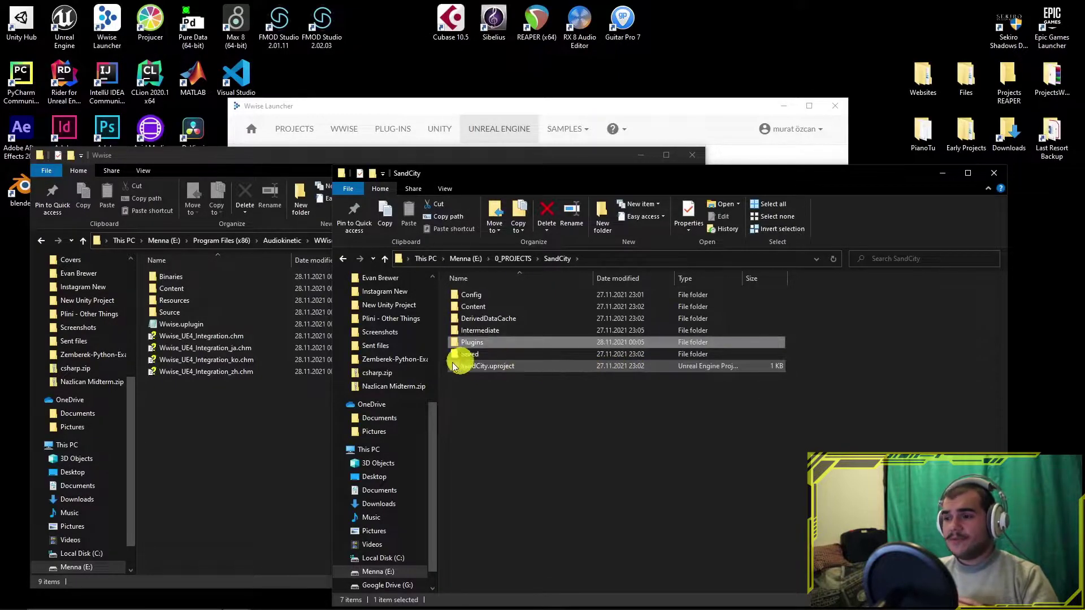
{"action": "double_click", "coordinate": [484, 347]}
Step: Paste the Wwise folder from WWise UE Offline into SandCity's Plugins folder
{"action": "left_click", "coordinate": [294, 241]}
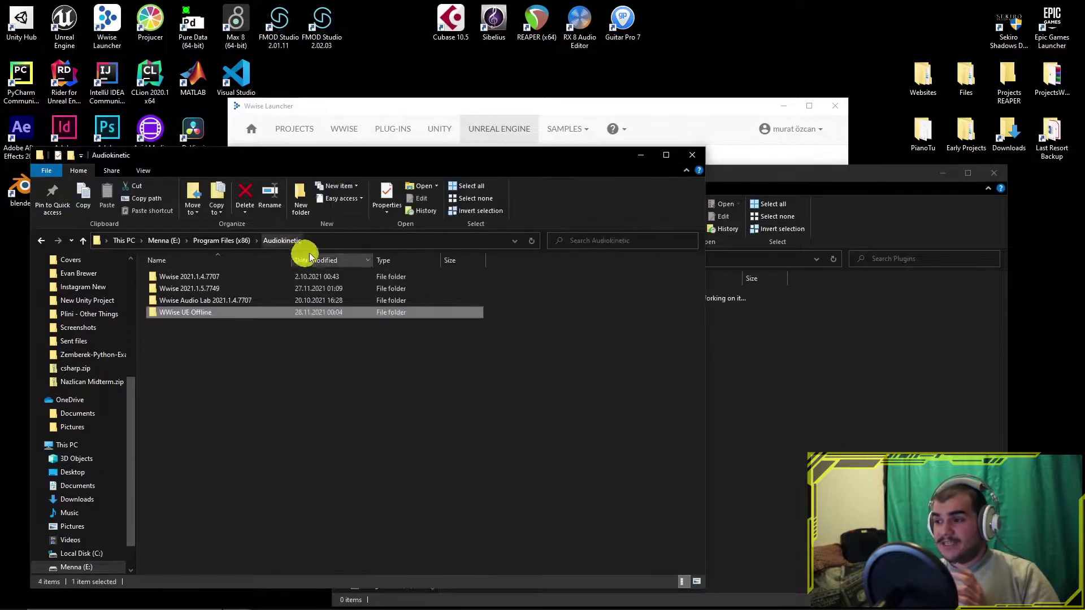
{"action": "double_click", "coordinate": [222, 312]}
{"action": "left_click", "coordinate": [214, 274]}
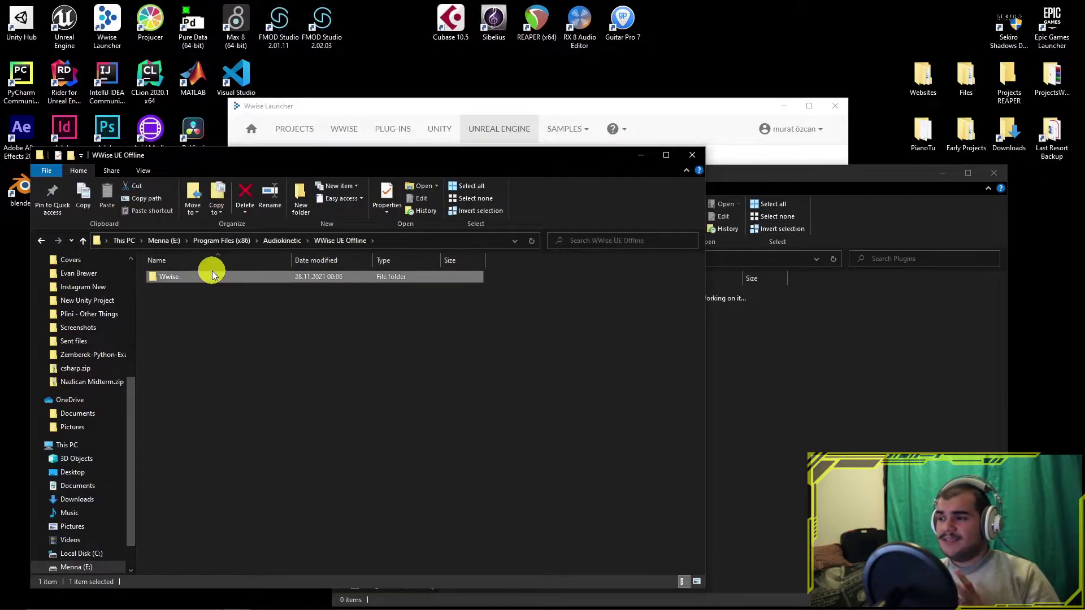
{"action": "left_click", "coordinate": [774, 358]}
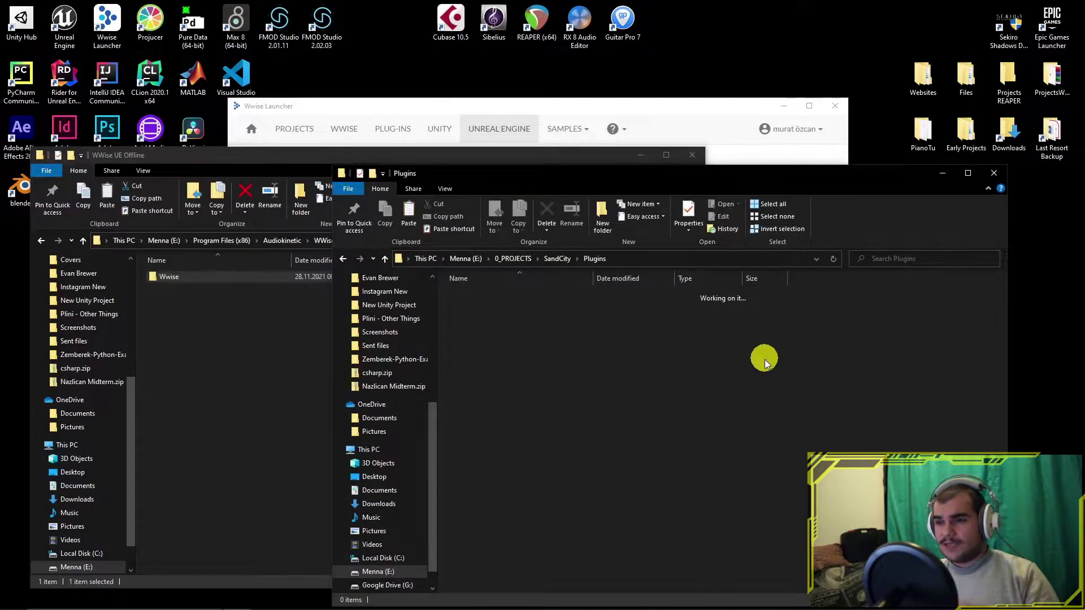
{"action": "key", "text": "ctrl+v"}
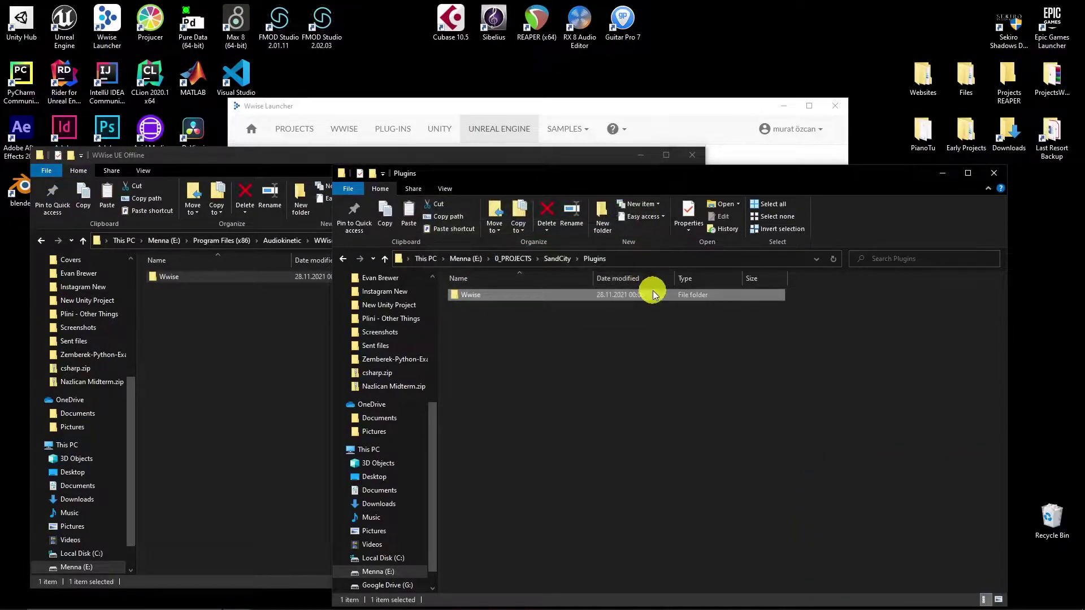
Step: Change EngineVersion in Wwise.uplugin from 4.27.0 to 5.0.0 and save it in Notepad
{"action": "double_click", "coordinate": [514, 295]}
{"action": "double_click", "coordinate": [494, 342]}
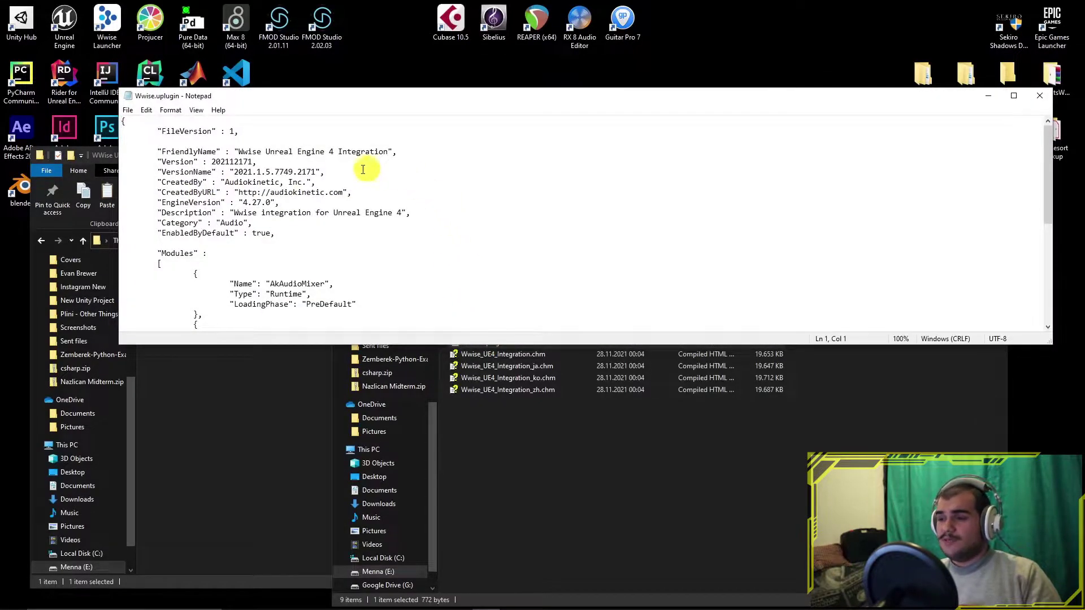
{"action": "left_click_drag", "start_coordinate": [243, 201], "coordinate": [257, 202]}
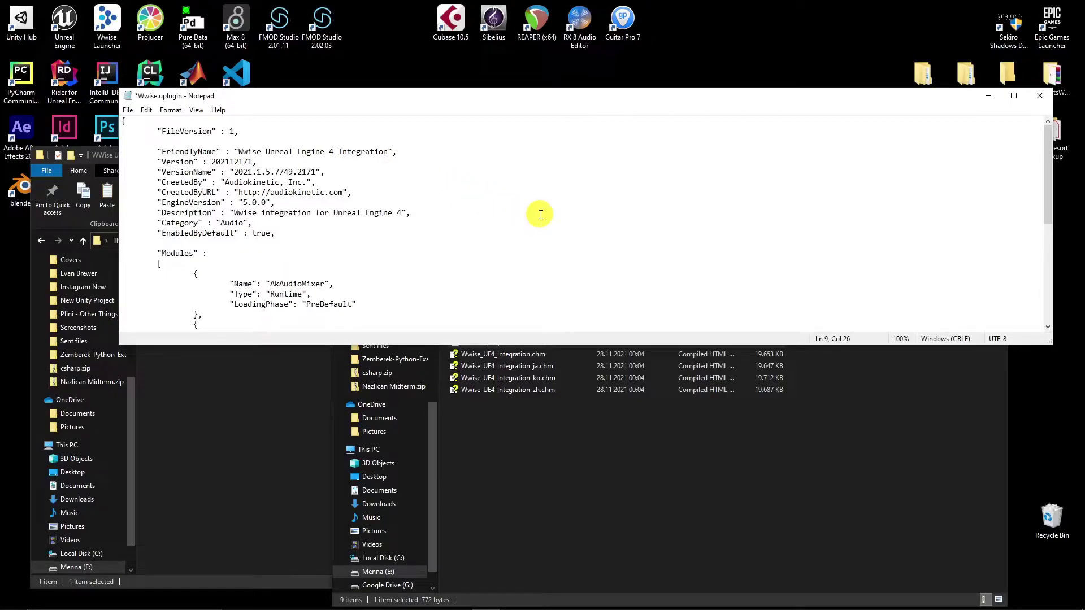
{"action": "key", "text": "ctrl+s"}
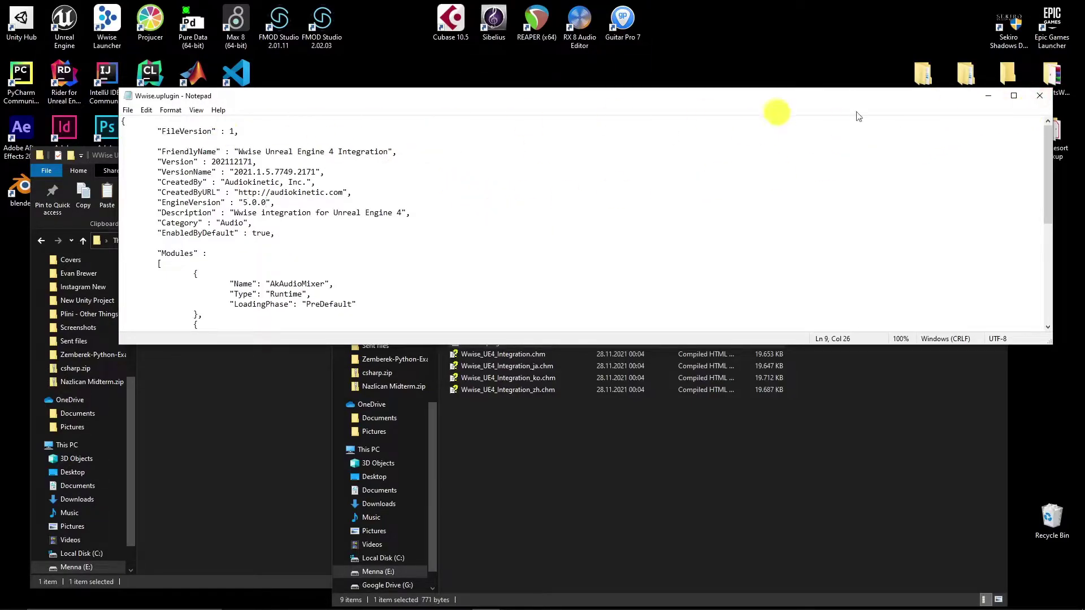
{"action": "left_click", "coordinate": [1040, 94]}
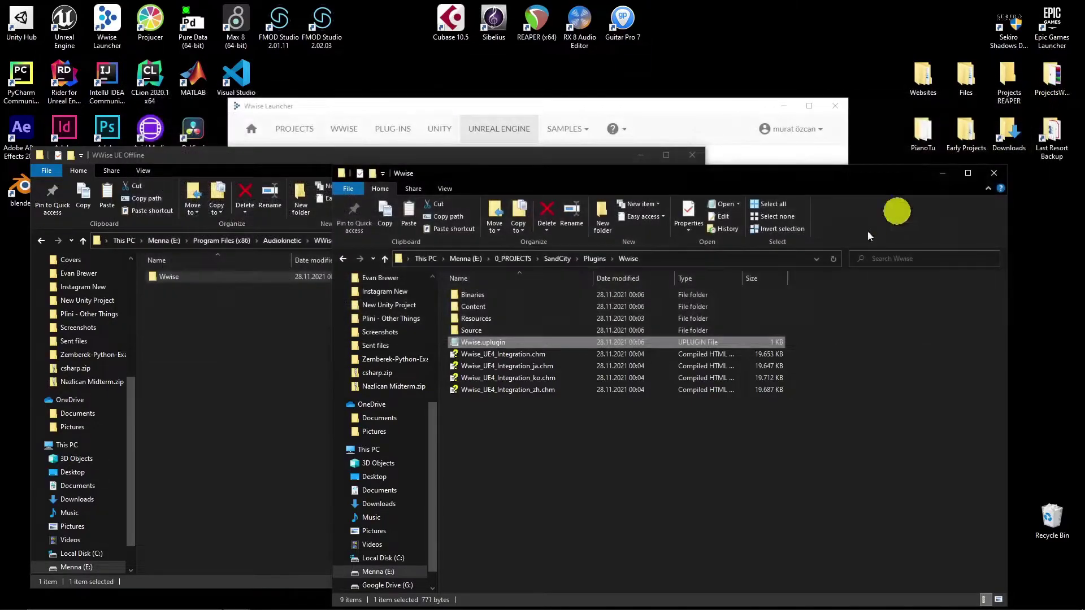
Step: Create a ThirdParty folder in Plugins\Wwise and show Audiokinetic in the other window
{"action": "left_click", "coordinate": [594, 259]}
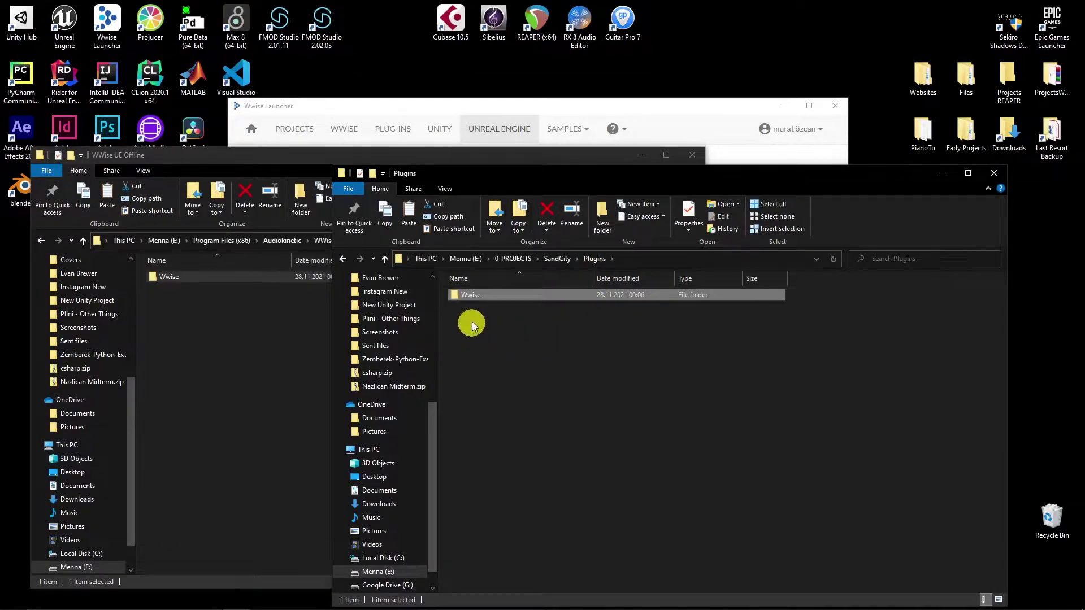
{"action": "double_click", "coordinate": [479, 293]}
{"action": "right_click", "coordinate": [516, 454]}
{"action": "mouse_move", "coordinate": [451, 429]}
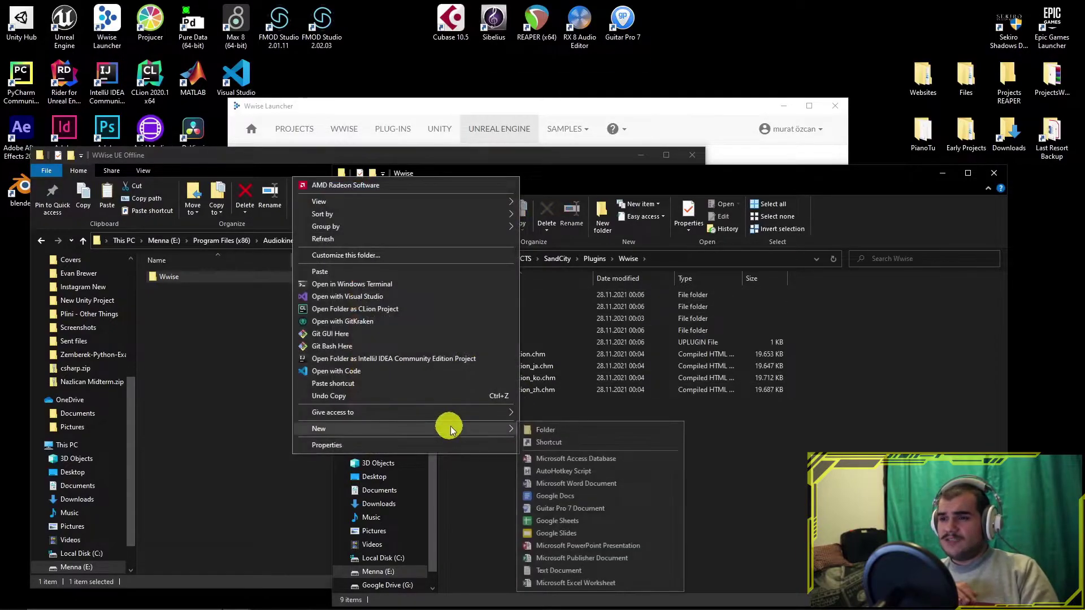
{"action": "left_click", "coordinate": [546, 430]}
{"action": "type", "text": "Third"}
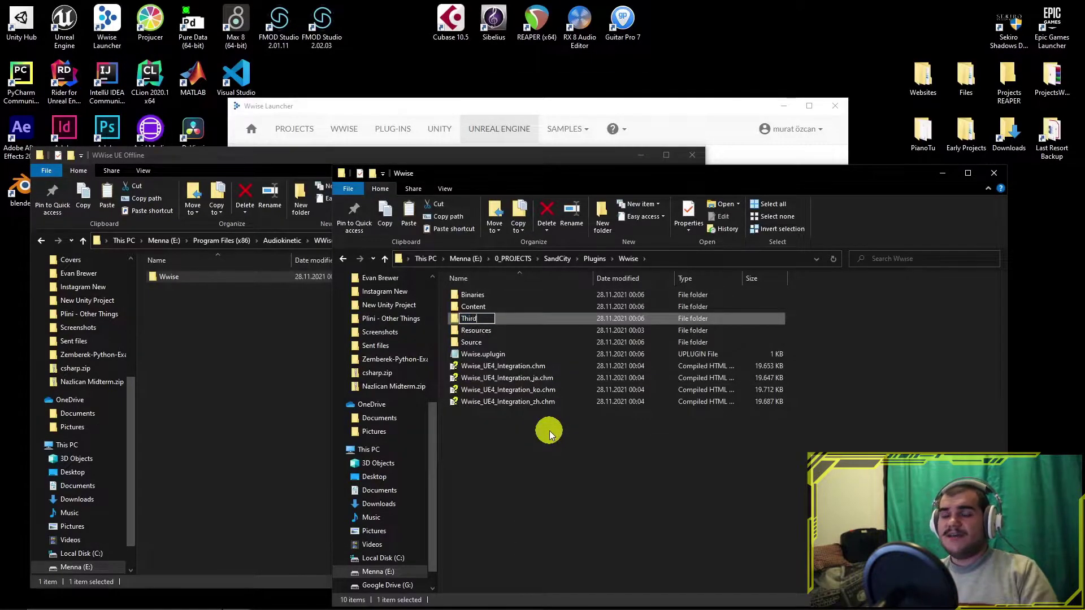
{"action": "type", "text": "Party"}
{"action": "key", "text": "Return"}
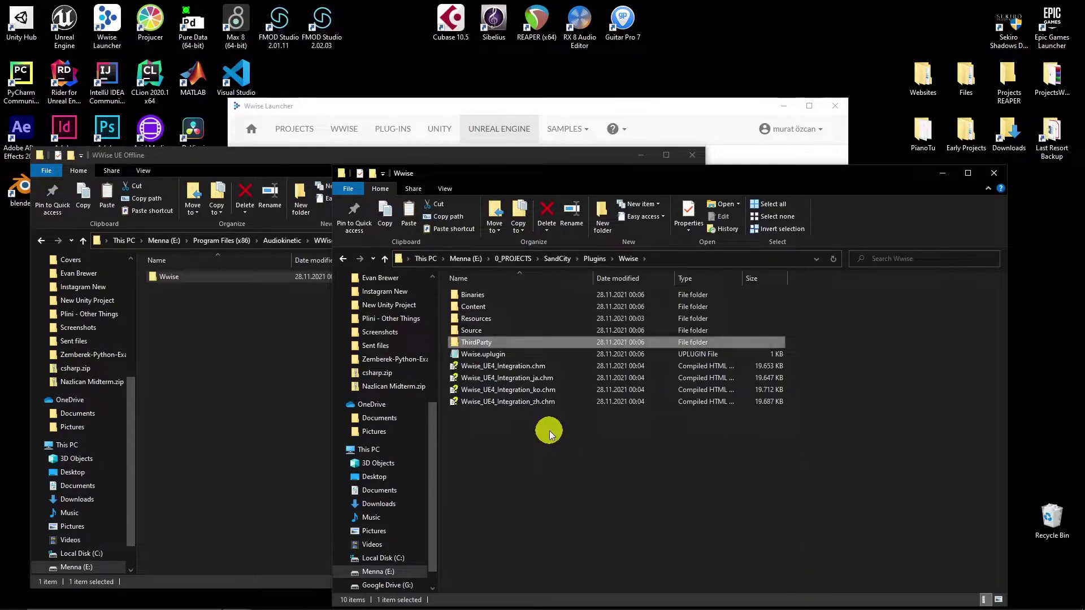
{"action": "left_click", "coordinate": [343, 153]}
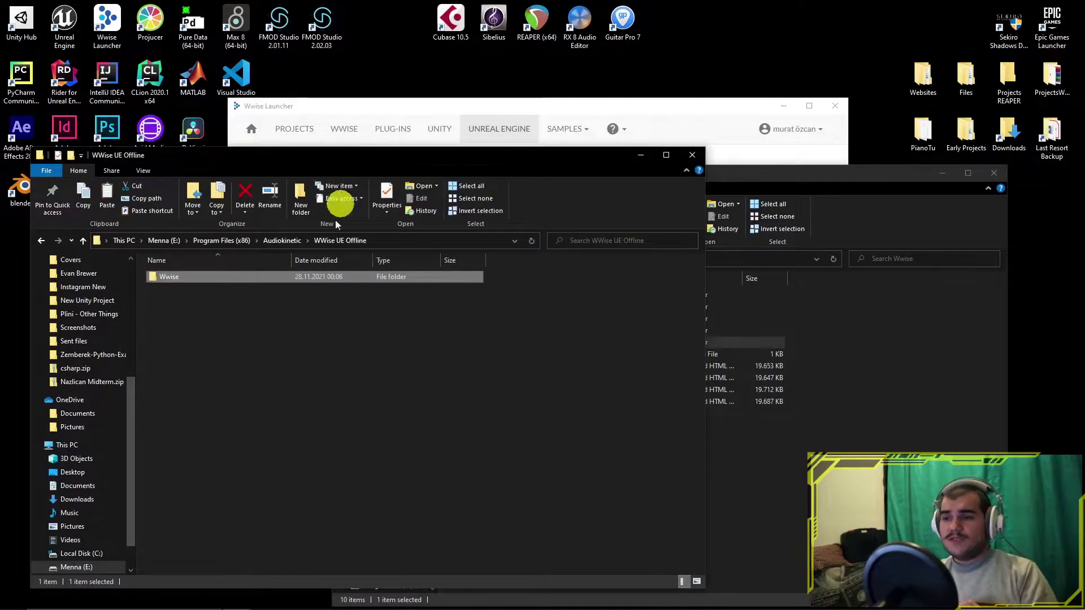
{"action": "left_click", "coordinate": [270, 243]}
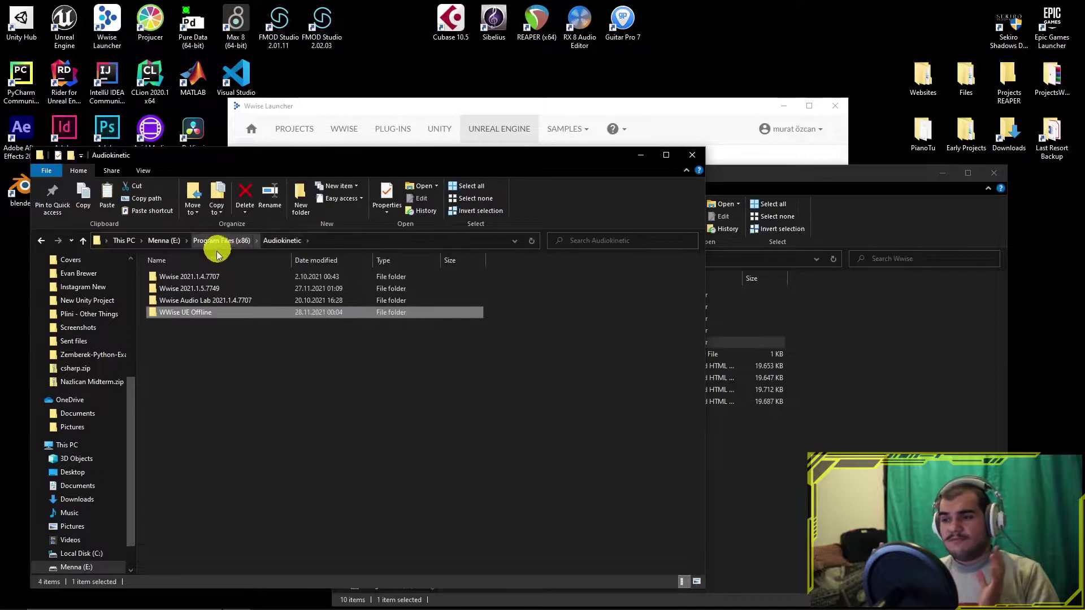
Step: Browse to the SDK folder of Wwise 2021.1.5.7749 under Audiokinetic
{"action": "left_click", "coordinate": [210, 291]}
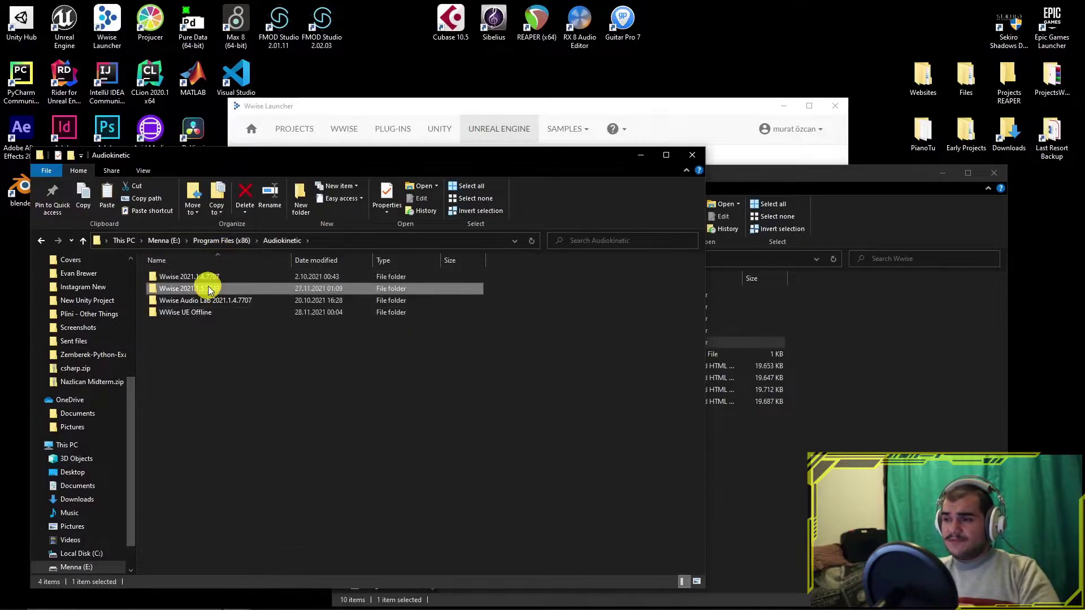
{"action": "double_click", "coordinate": [211, 290]}
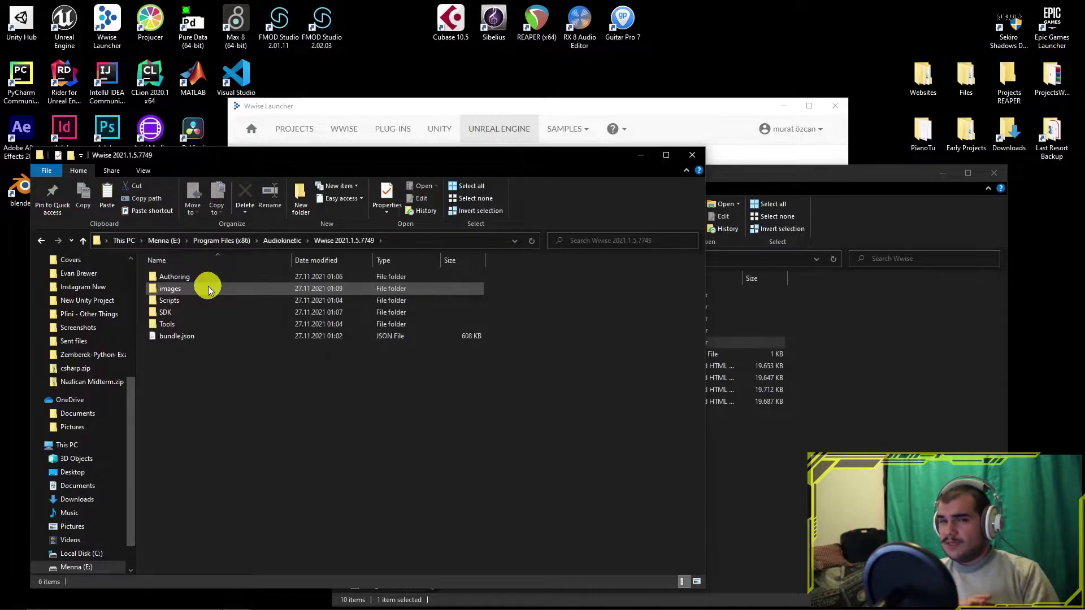
{"action": "left_click", "coordinate": [189, 313]}
{"action": "double_click", "coordinate": [189, 313]}
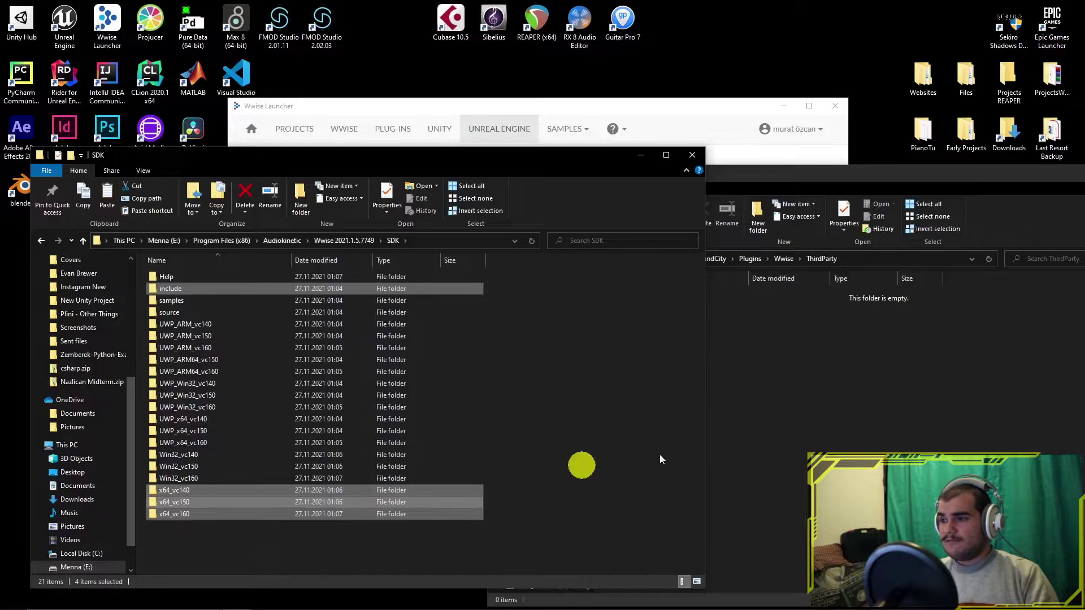
Step: Paste include and x64_vc140/150/160 into ThirdParty, then open SandCity.uproject
{"action": "left_click", "coordinate": [851, 433]}
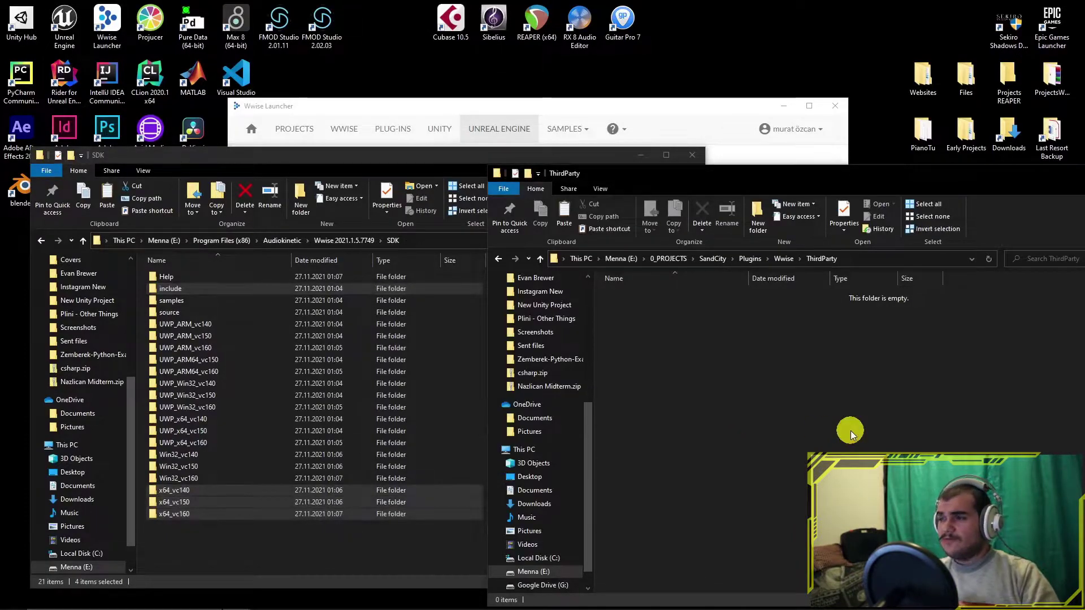
{"action": "key", "text": "ctrl+v"}
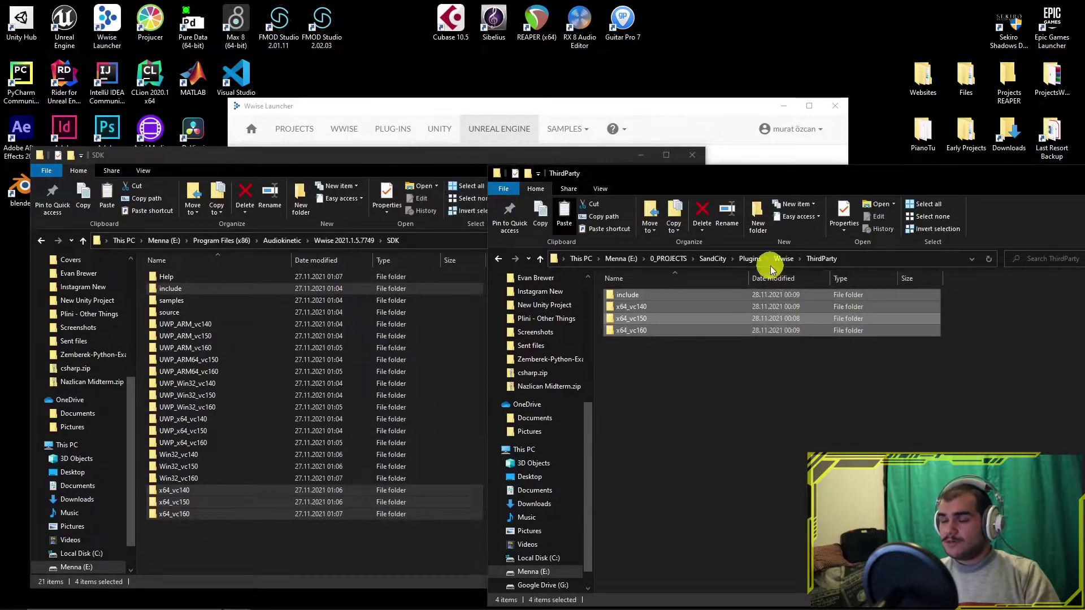
{"action": "left_click", "coordinate": [714, 258]}
{"action": "left_click", "coordinate": [652, 367]}
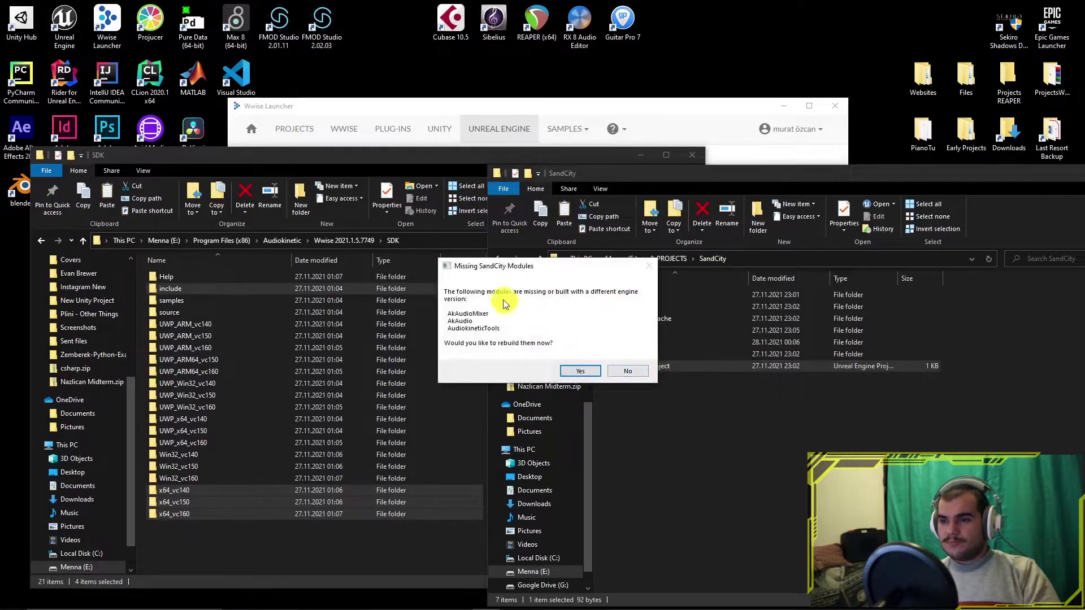
Step: Rebuild the missing Wwise modules for SandCity and accept opening Wwise User Settings
{"action": "left_click", "coordinate": [582, 372]}
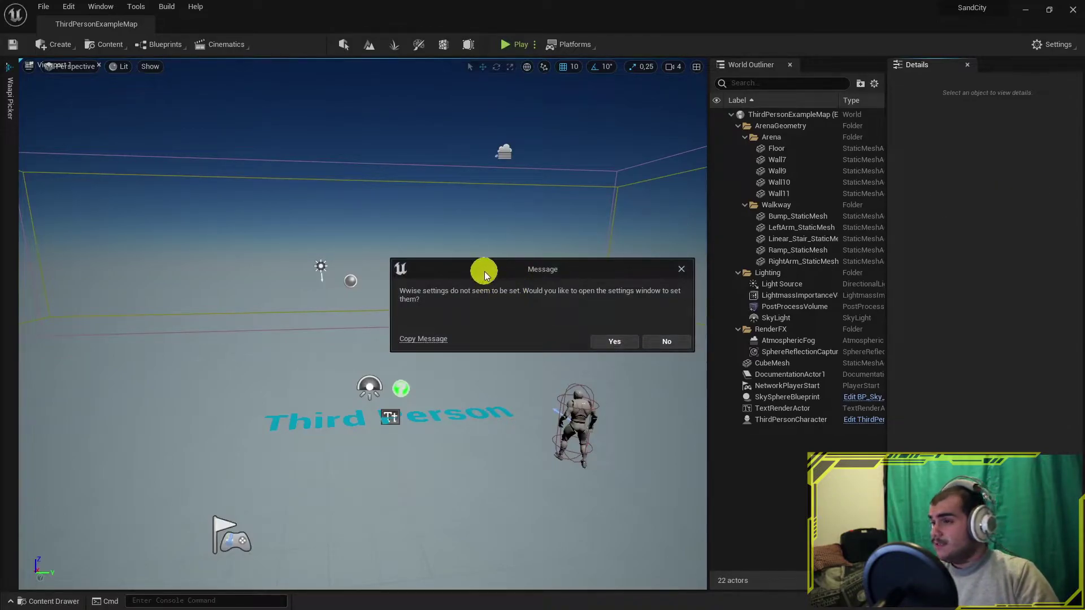
{"action": "left_click", "coordinate": [616, 342]}
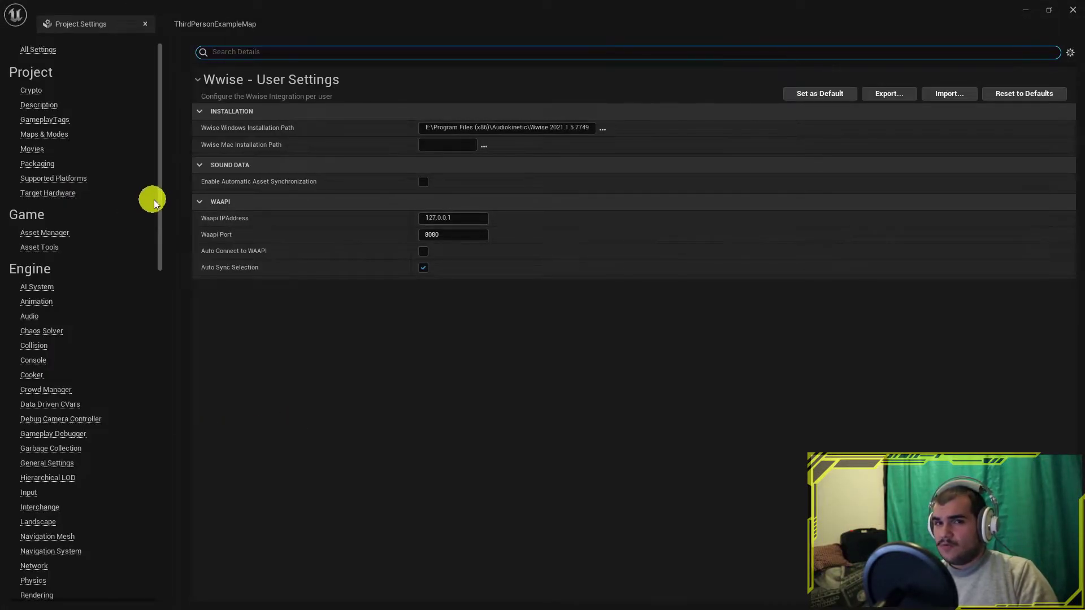
Step: Set the Wwise installation path to E:/Program Files (x86)/Audiokinetic/Wwise 2021.1.5.7749
{"action": "left_click_drag", "start_coordinate": [159, 199], "coordinate": [170, 555]}
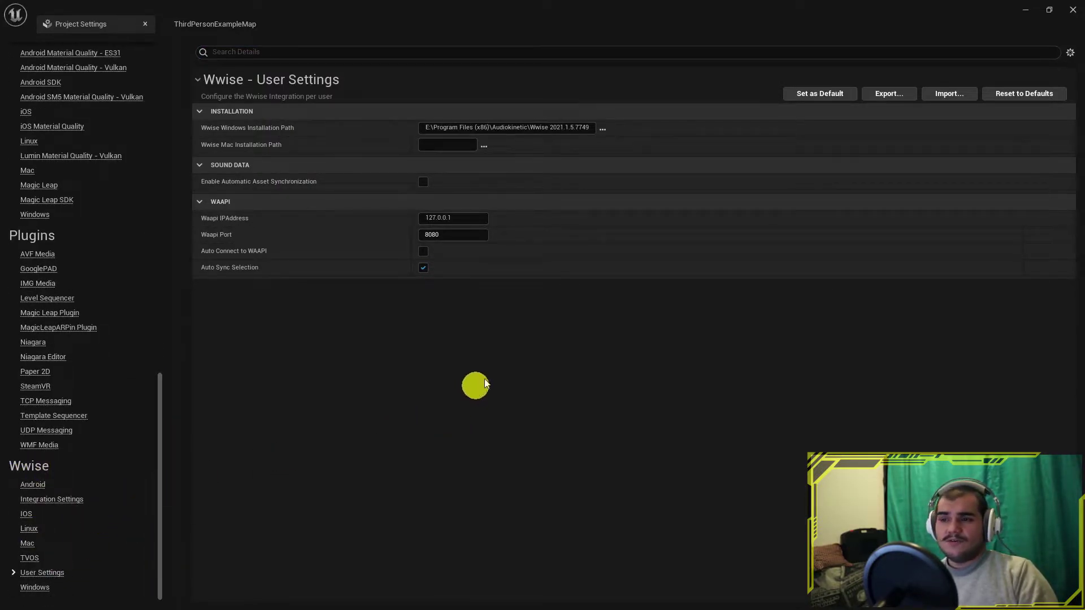
{"action": "left_click", "coordinate": [602, 128]}
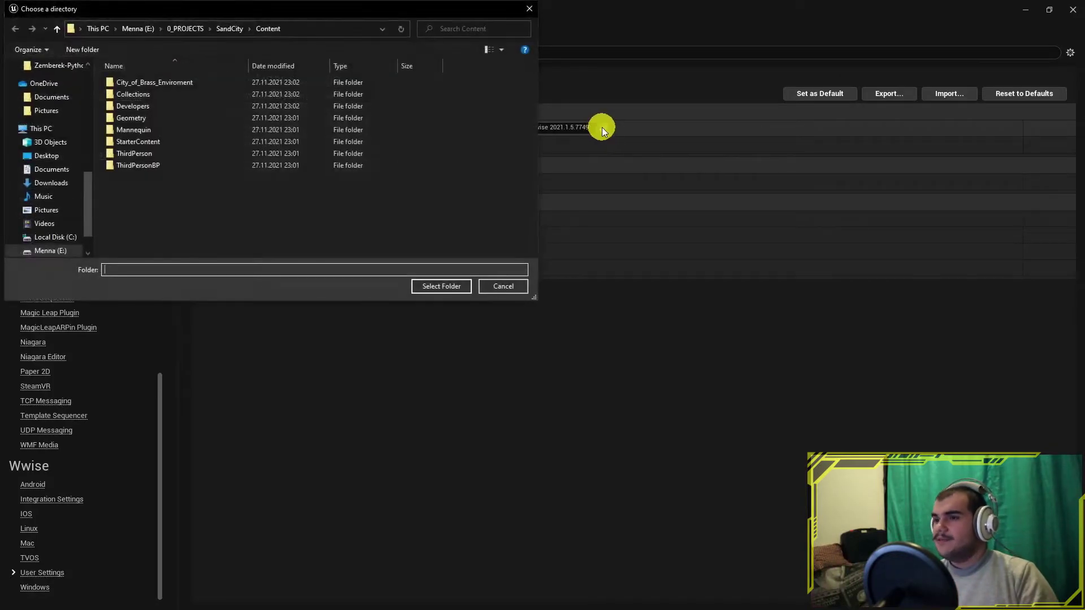
{"action": "left_click_drag", "start_coordinate": [262, 11], "coordinate": [701, 181]}
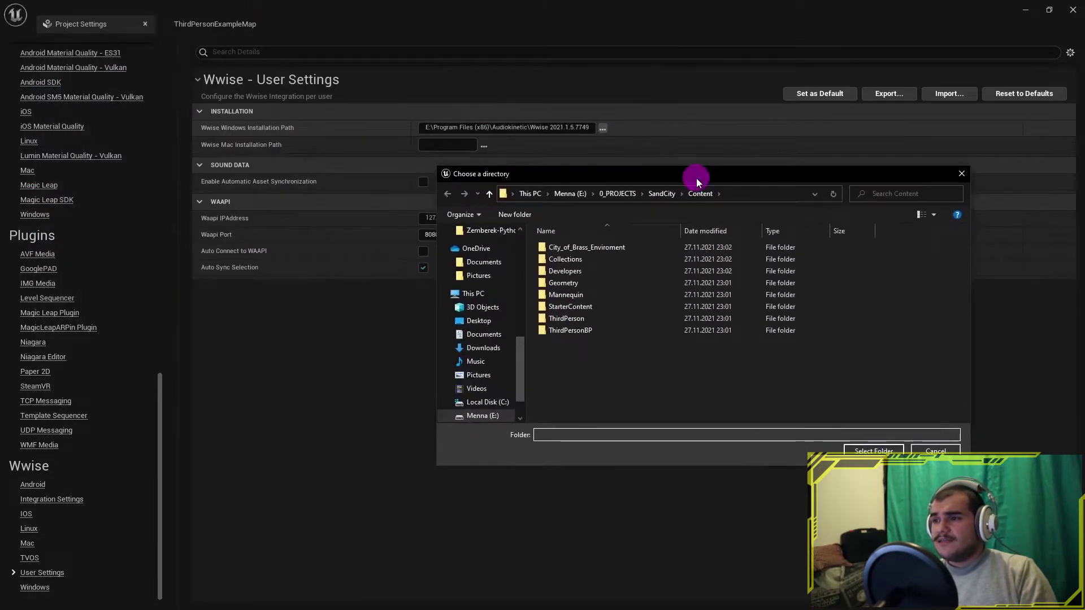
{"action": "left_click", "coordinate": [572, 194]}
{"action": "scroll", "coordinate": [589, 390], "scroll_direction": "down", "scroll_amount": 5}
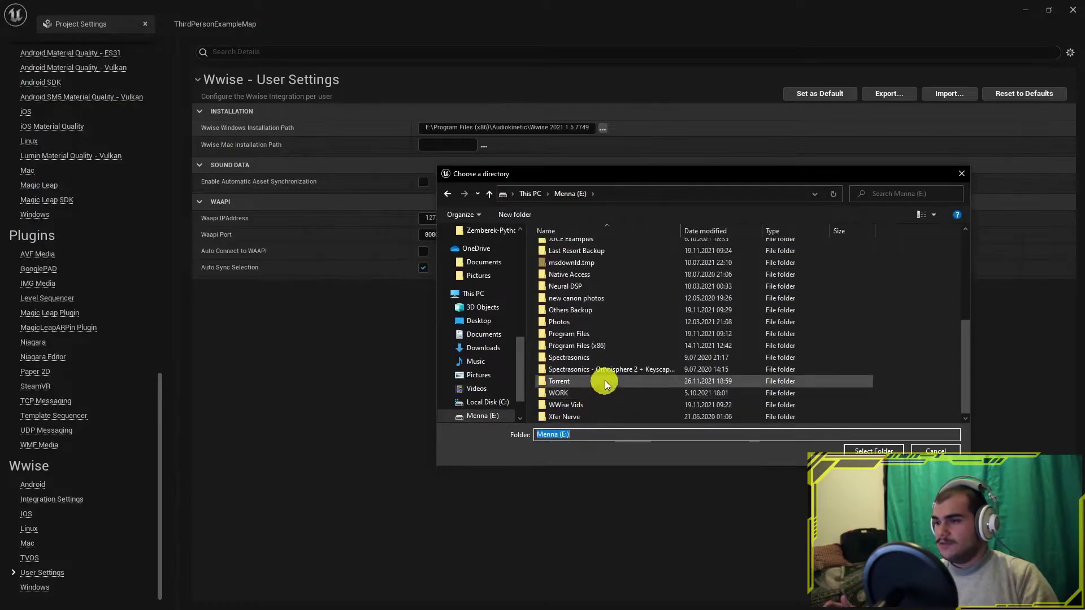
{"action": "double_click", "coordinate": [609, 345]}
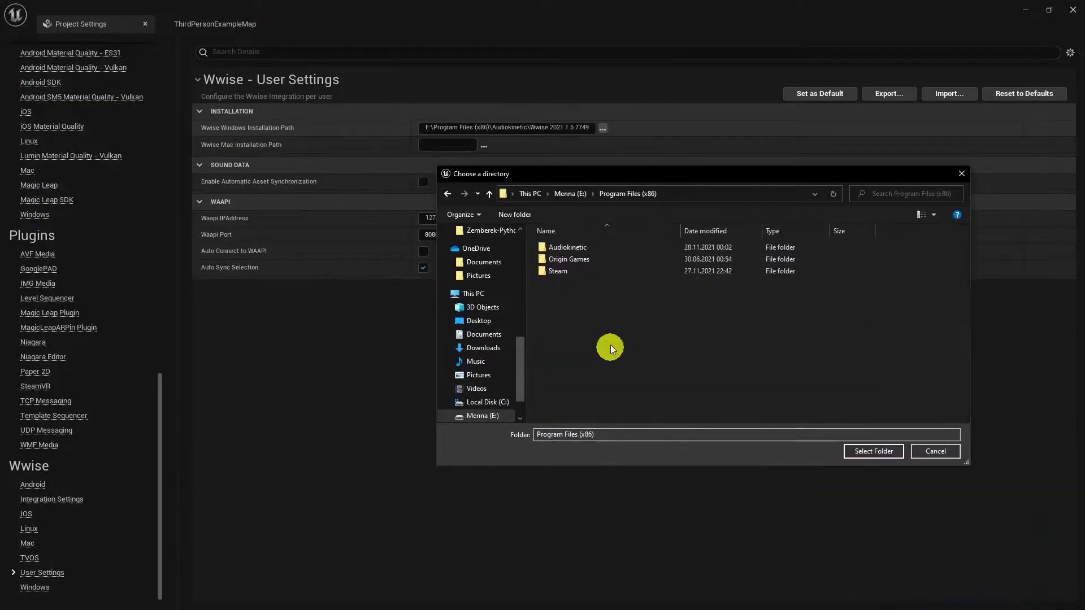
{"action": "double_click", "coordinate": [582, 251]}
{"action": "left_click", "coordinate": [619, 262]}
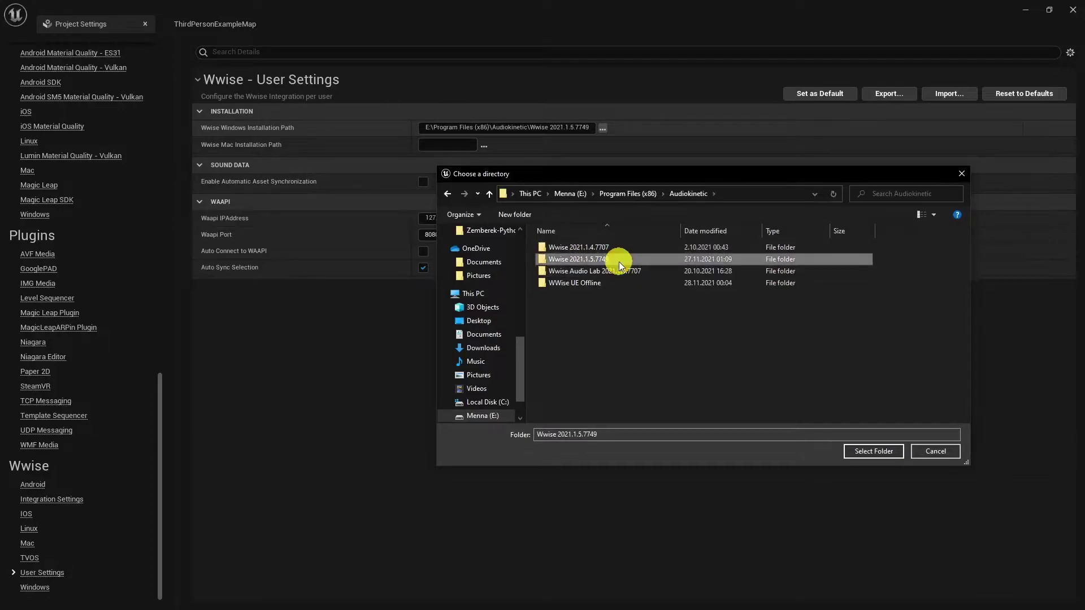
{"action": "double_click", "coordinate": [619, 262]}
{"action": "left_click", "coordinate": [865, 452]}
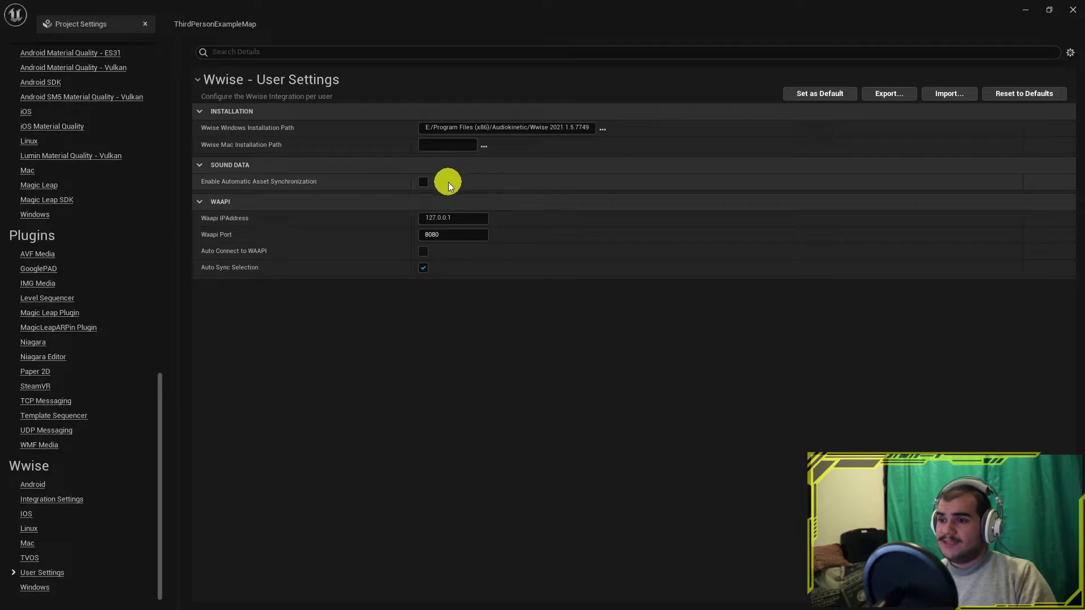
Step: Enable Automatic Asset Synchronization and Auto Connect to WAAPI in Wwise User Settings
{"action": "left_click", "coordinate": [422, 181]}
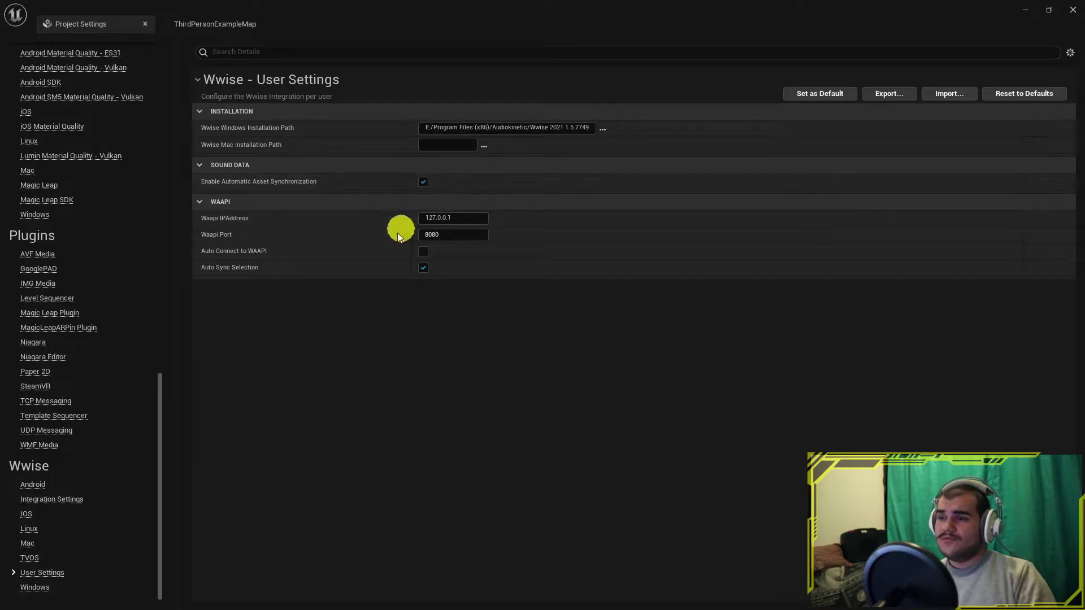
{"action": "left_click", "coordinate": [423, 252]}
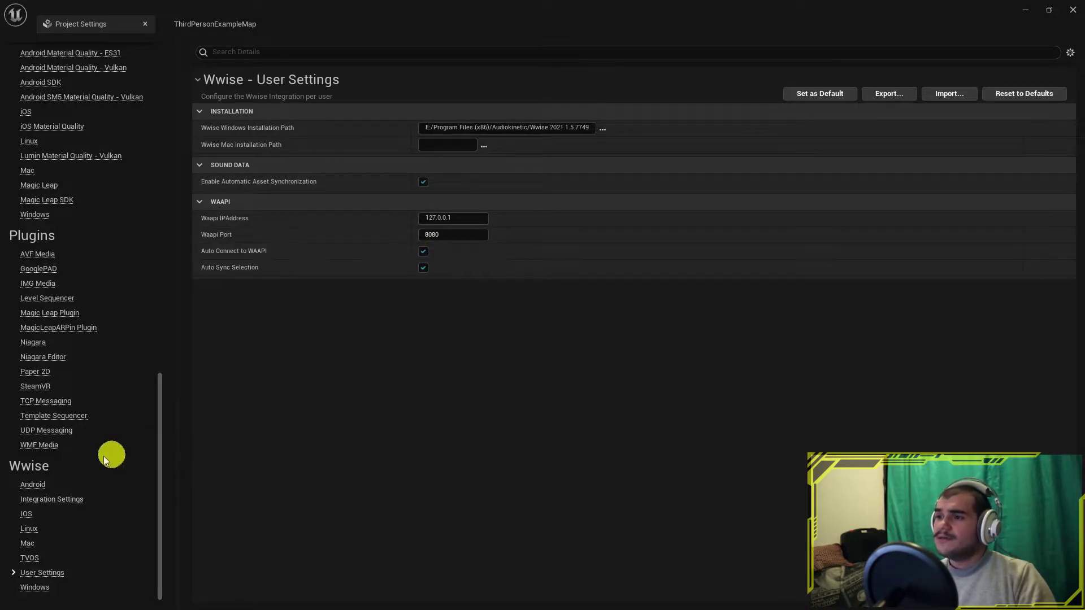
{"action": "left_click", "coordinate": [61, 502]}
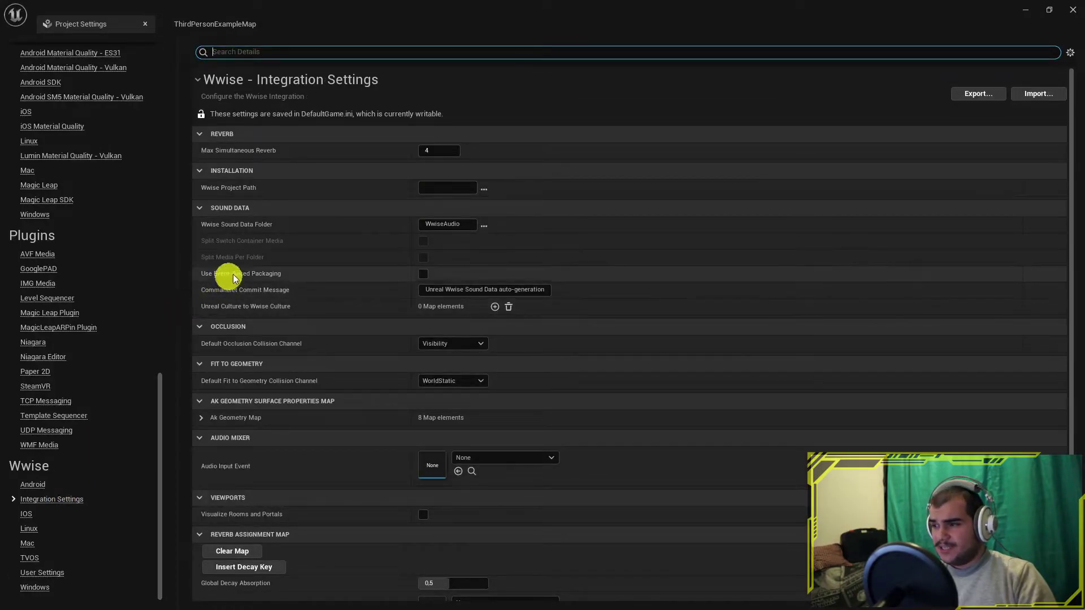
Step: Enable Use Event-Based Packaging and confirm the New Asset Management migration
{"action": "left_click", "coordinate": [423, 275]}
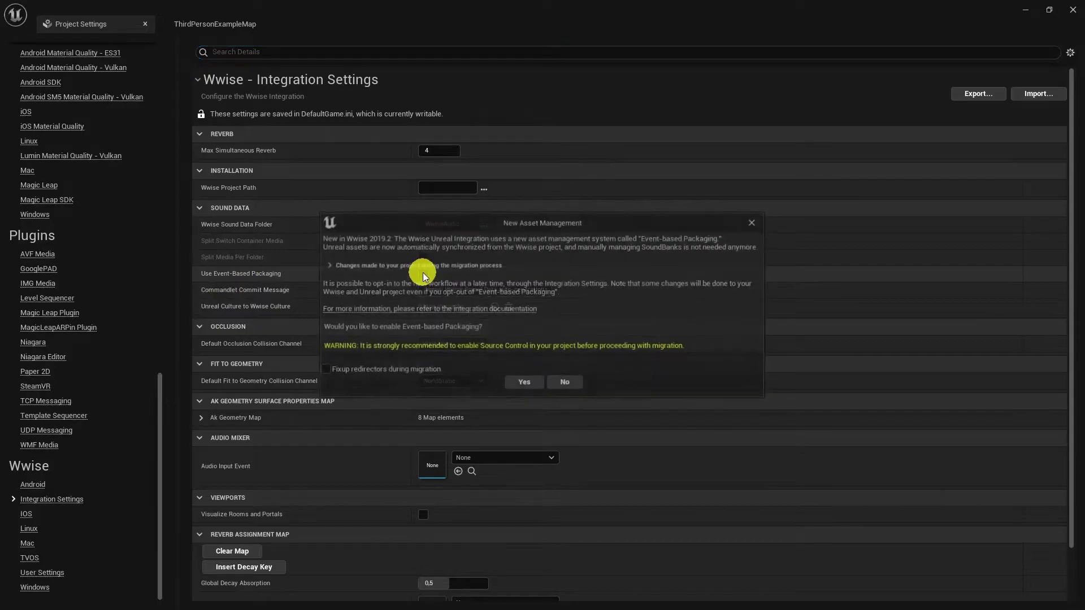
{"action": "left_click", "coordinate": [516, 380]}
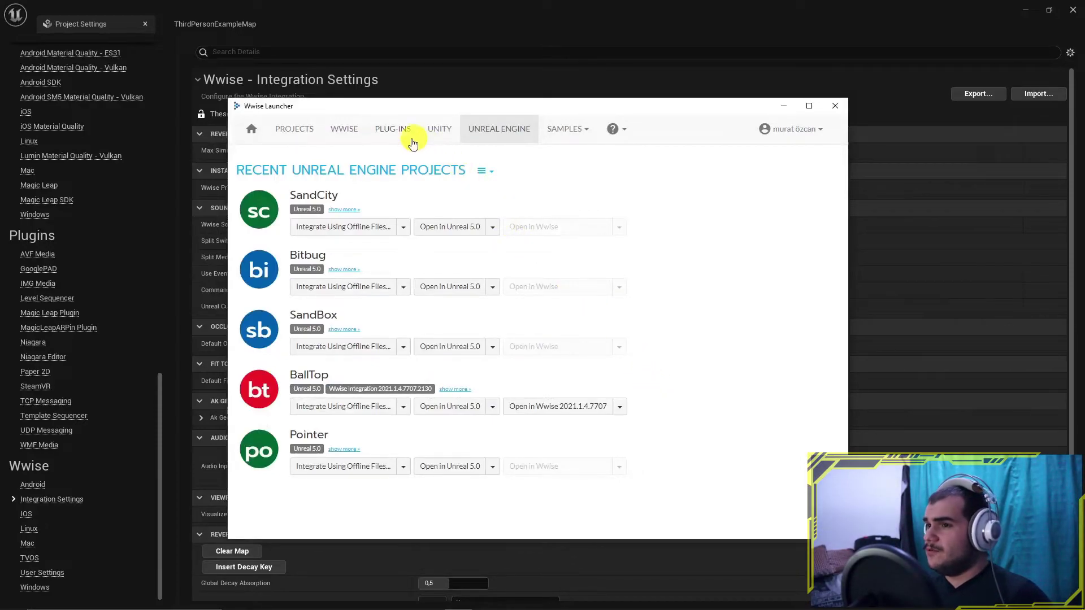
Step: Launch Wwise 2021.1.5 from the Launcher and start a new project
{"action": "left_click", "coordinate": [342, 133]}
{"action": "left_click", "coordinate": [397, 196]}
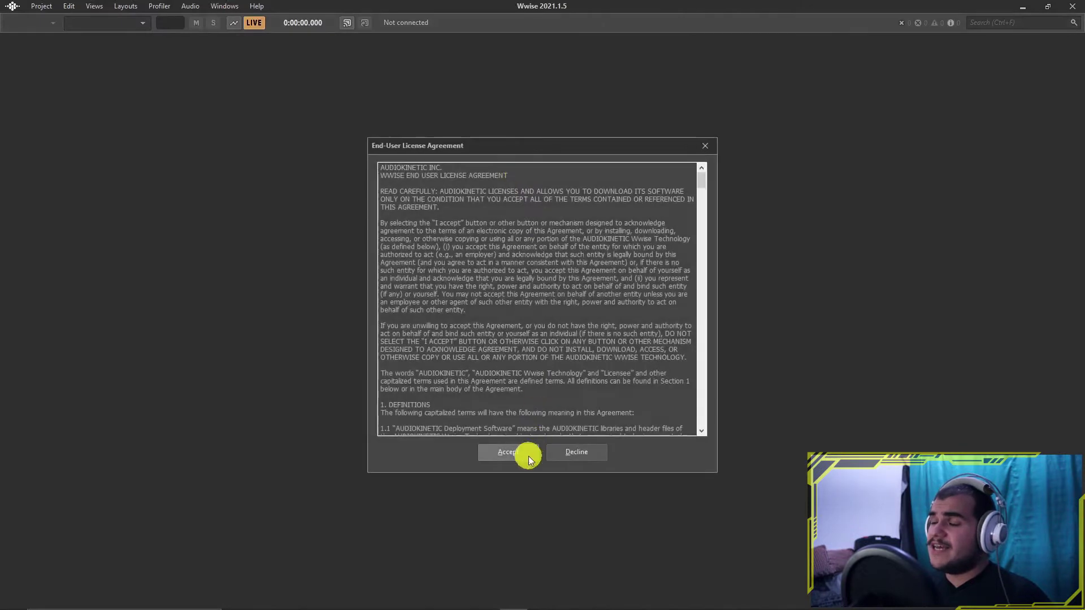
{"action": "left_click", "coordinate": [522, 451]}
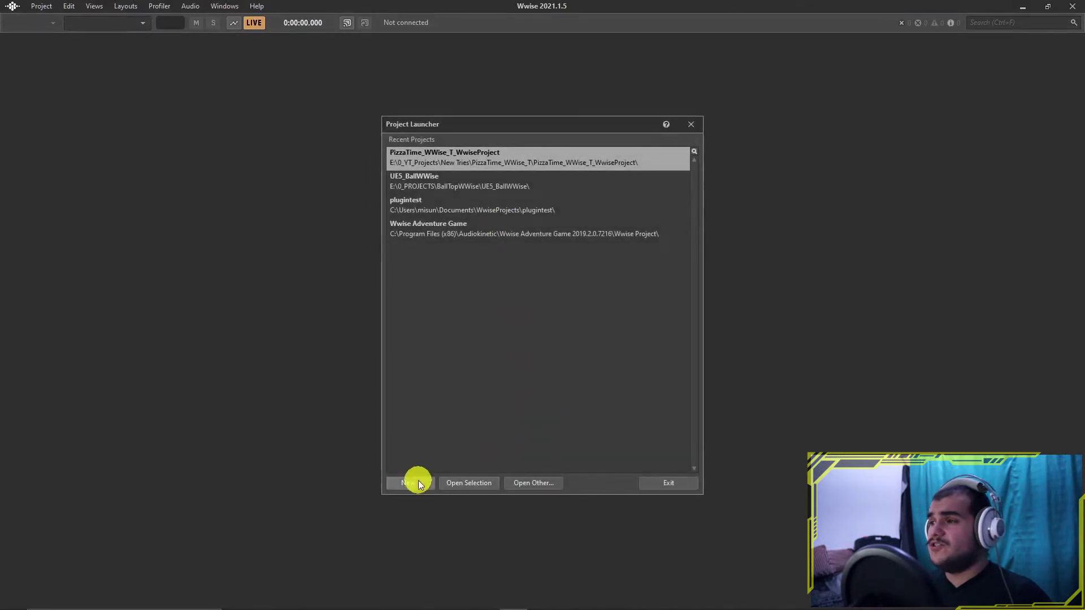
{"action": "left_click", "coordinate": [419, 483]}
Step: Create a SandCityWWise folder in E:/0_PROJECTS/SandCity and use it as the project location
{"action": "left_click", "coordinate": [700, 194]}
{"action": "left_click", "coordinate": [406, 379]}
{"action": "double_click", "coordinate": [485, 266]}
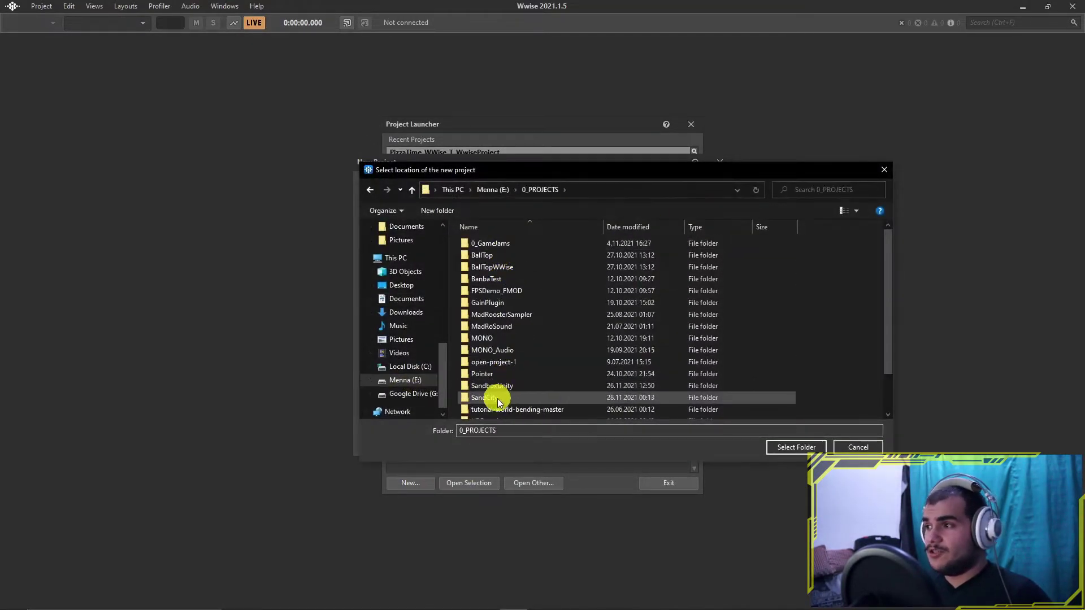
{"action": "double_click", "coordinate": [485, 397]}
{"action": "right_click", "coordinate": [524, 366]}
{"action": "mouse_move", "coordinate": [438, 342]}
{"action": "left_click", "coordinate": [537, 343]}
{"action": "type", "text": "SandCityWWise"}
{"action": "key", "text": "Return"}
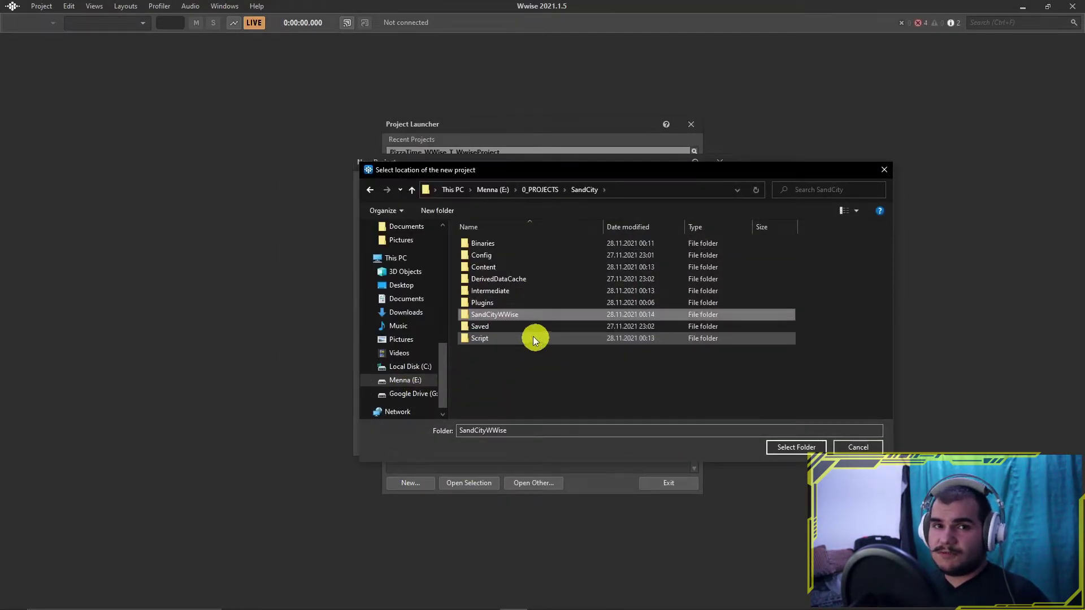
{"action": "left_click", "coordinate": [794, 447]}
Step: Name the project SandCity, create it, and dismiss the Wwise Motion and plug-in notices
{"action": "left_click", "coordinate": [464, 180]}
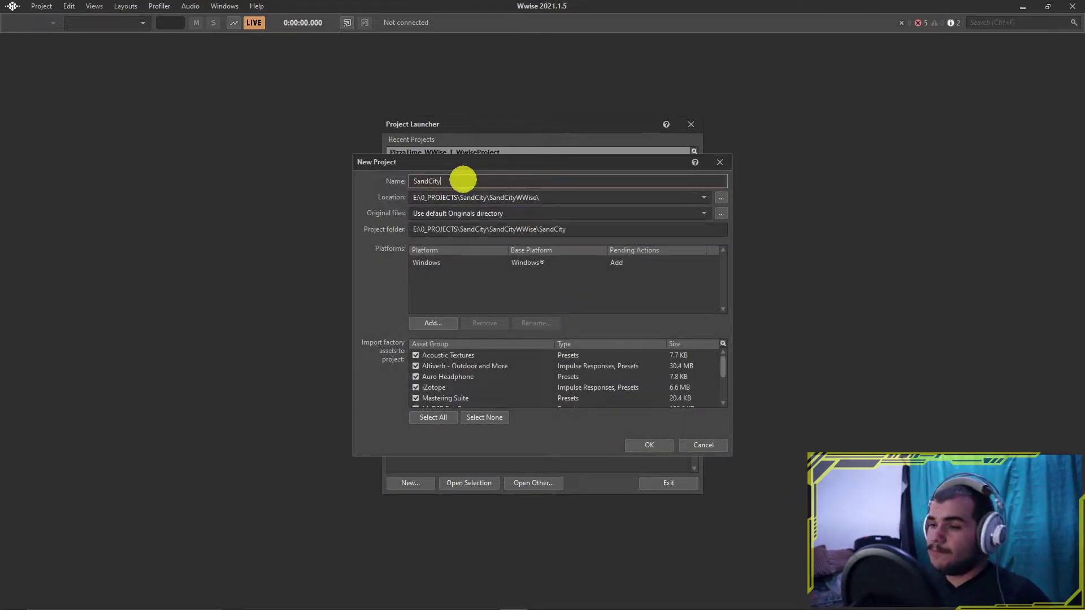
{"action": "type", "text": "SandCity"}
{"action": "left_click", "coordinate": [649, 445]}
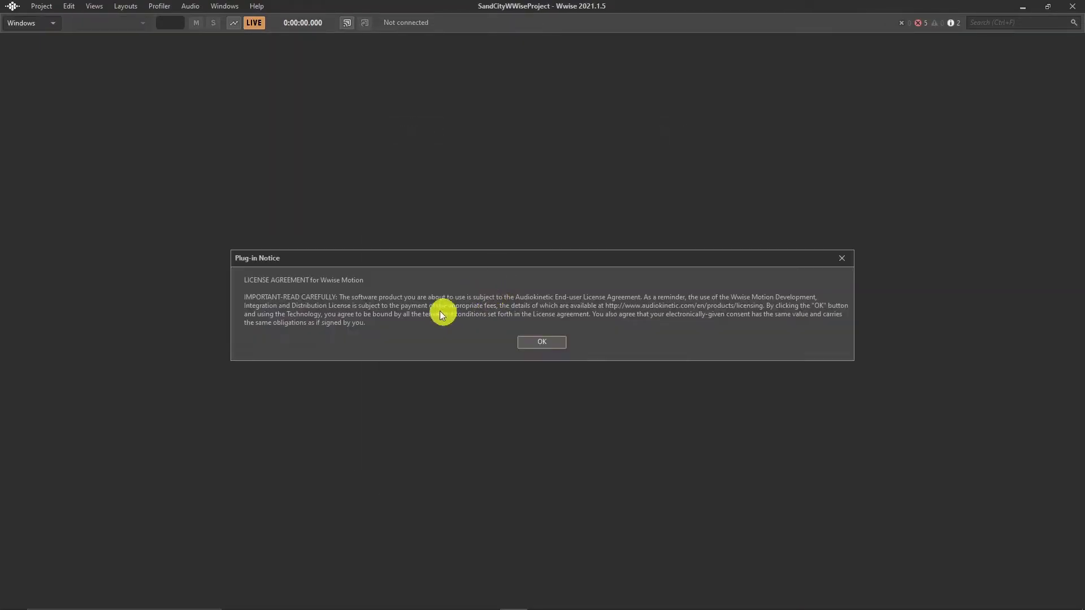
{"action": "left_click", "coordinate": [549, 345]}
{"action": "left_click", "coordinate": [170, 69]}
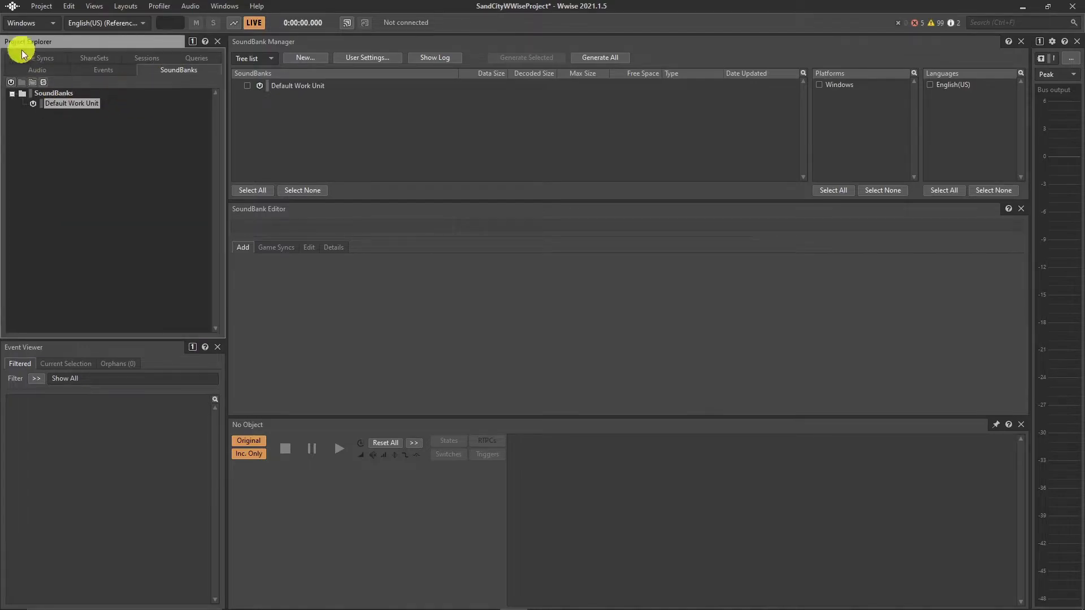
Step: Set the Wwise Project Path to SandCityWWise/SandCityWWiseProject/SandCityWWiseProject.wproj
{"action": "left_click", "coordinate": [41, 6]}
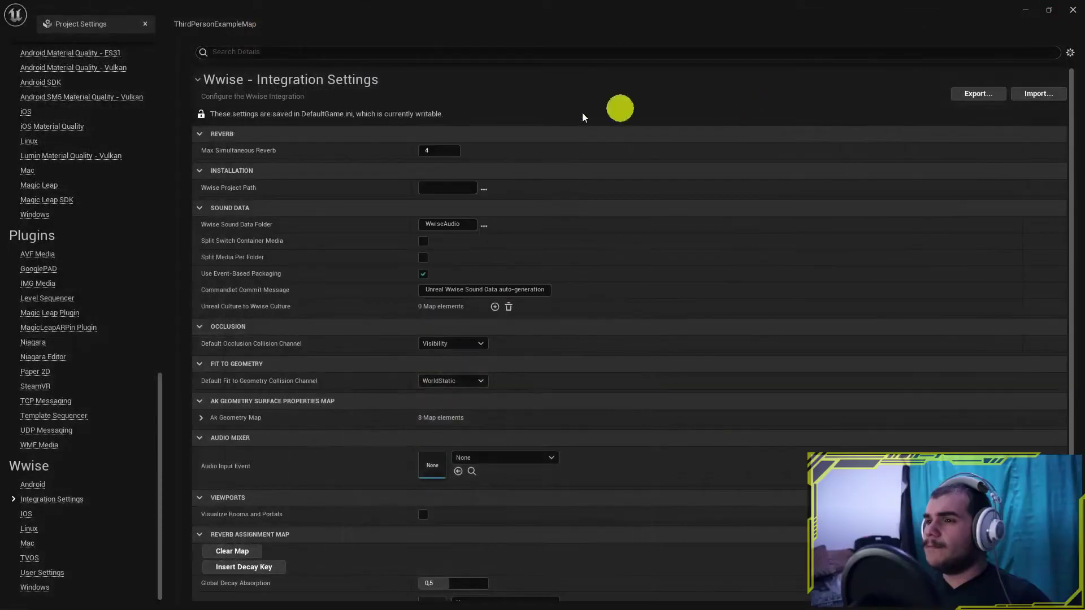
{"action": "left_click", "coordinate": [484, 189]}
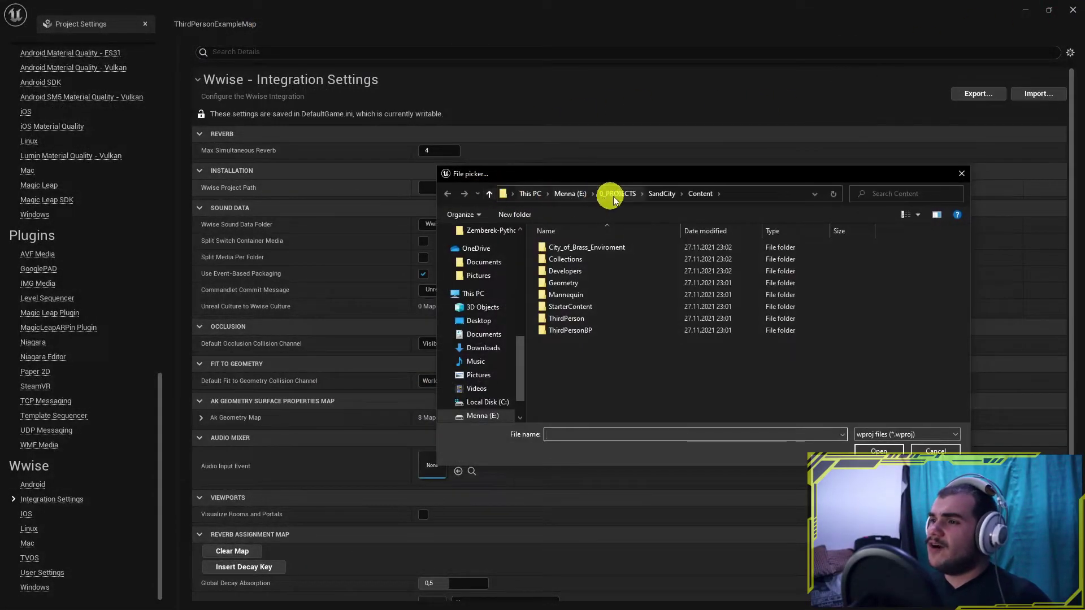
{"action": "left_click", "coordinate": [661, 194]}
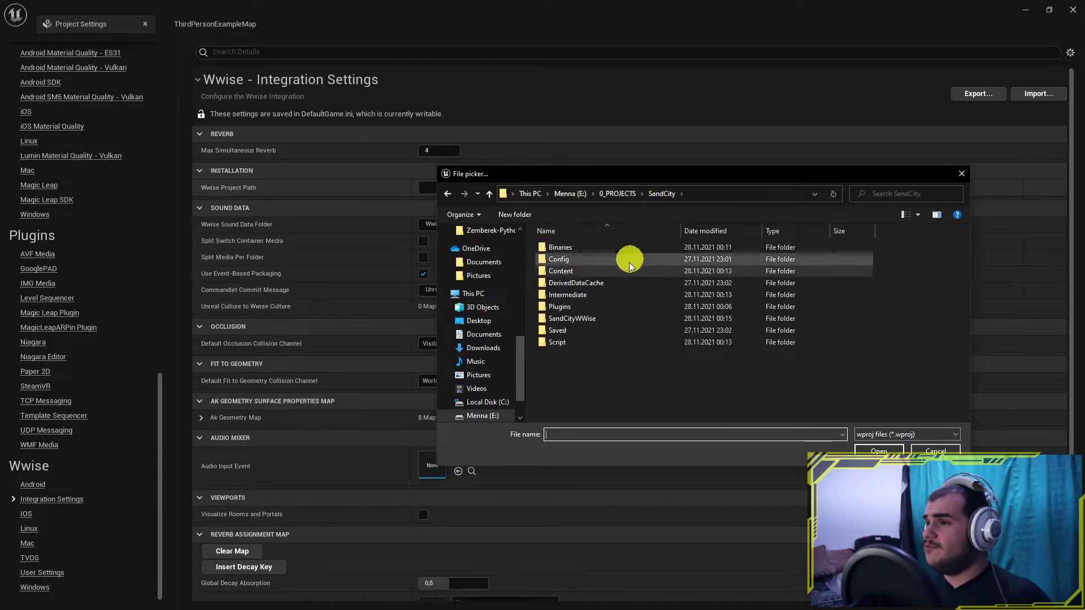
{"action": "double_click", "coordinate": [599, 319]}
{"action": "double_click", "coordinate": [604, 247]}
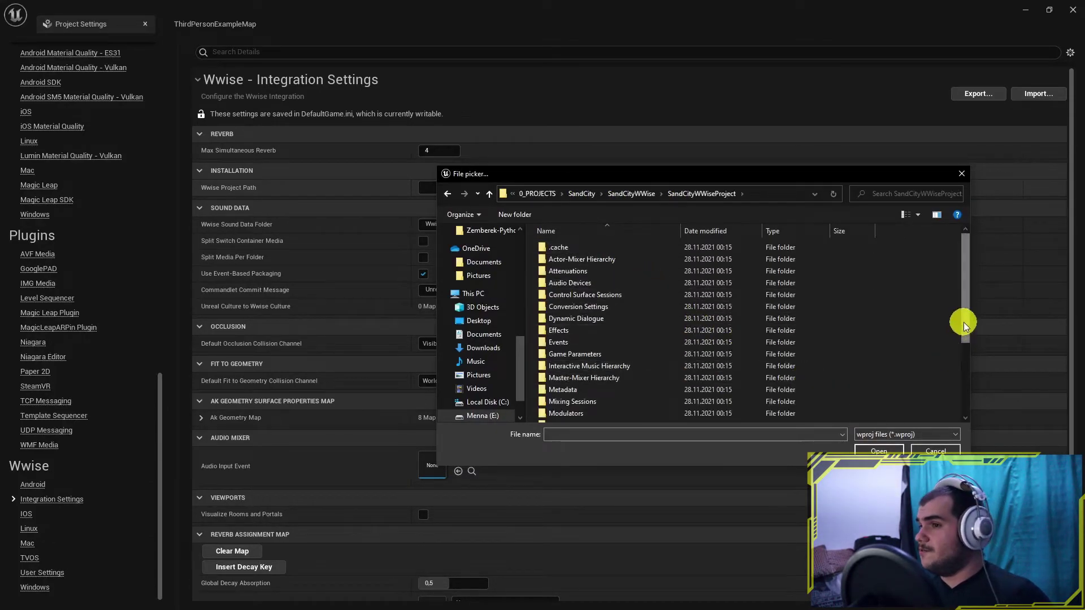
{"action": "left_click_drag", "start_coordinate": [965, 325], "coordinate": [964, 404]}
{"action": "left_click", "coordinate": [617, 412]}
{"action": "left_click", "coordinate": [877, 450]}
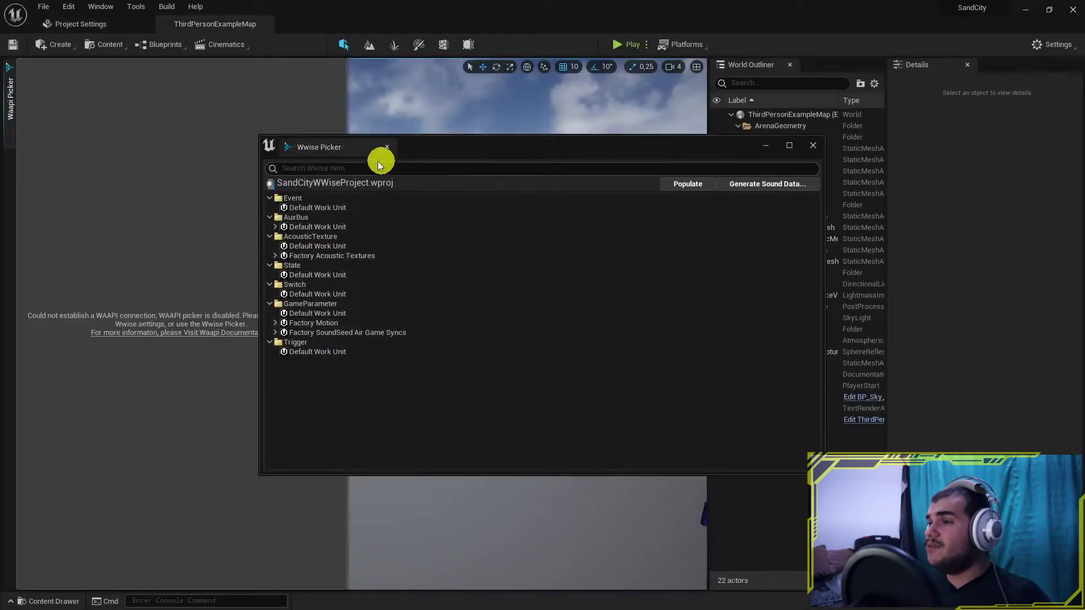
Step: Close the floating Wwise Picker, toggle the docked picker panel, and return to Wwise Launcher
{"action": "left_click", "coordinate": [812, 147]}
{"action": "left_click", "coordinate": [11, 97]}
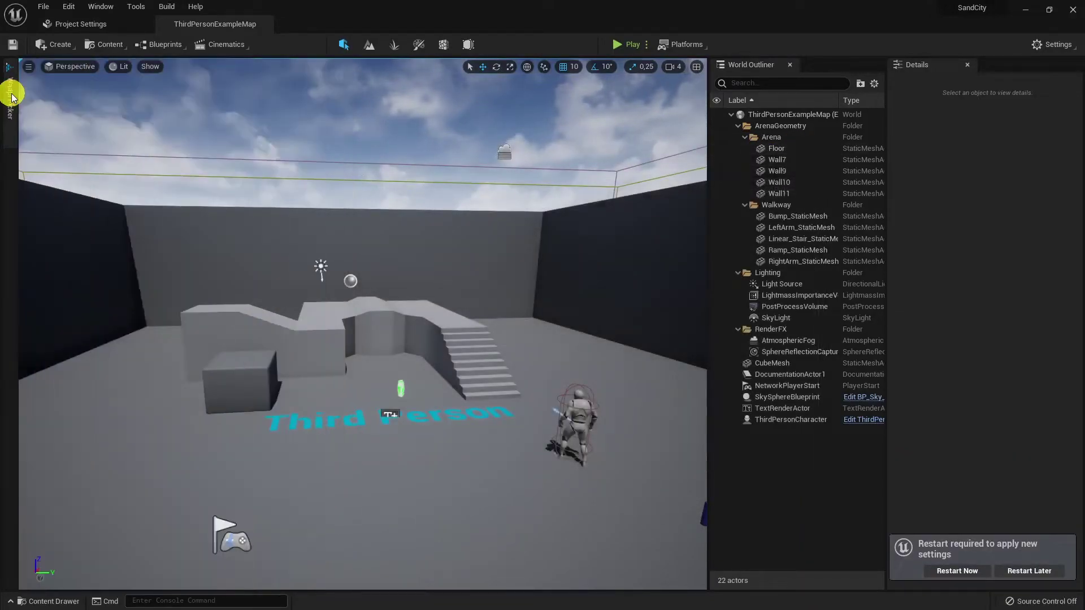
{"action": "left_click", "coordinate": [10, 105]}
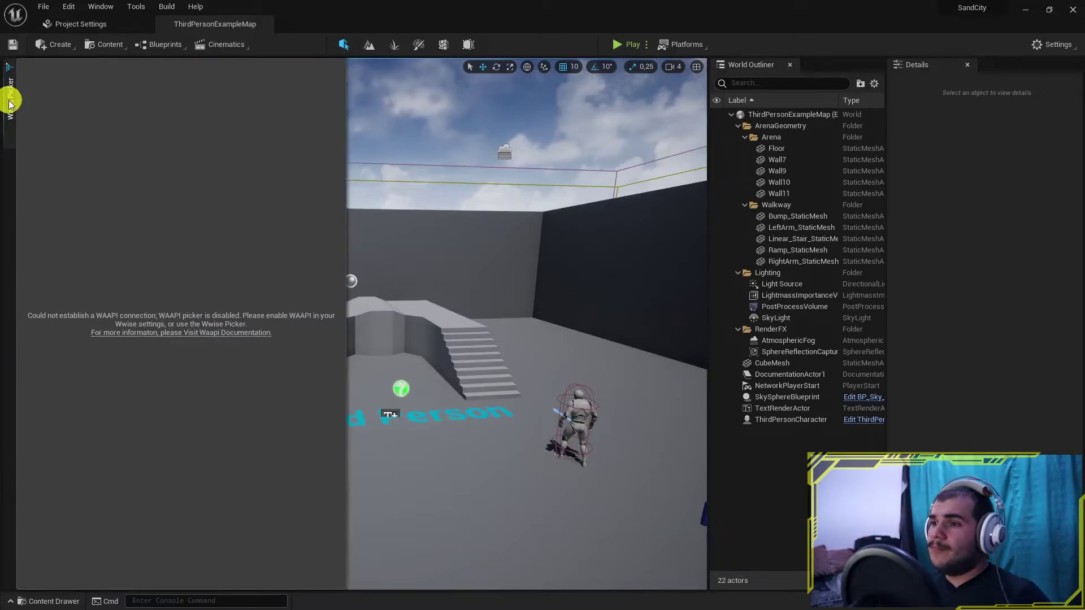
{"action": "key", "text": "alt+Tab"}
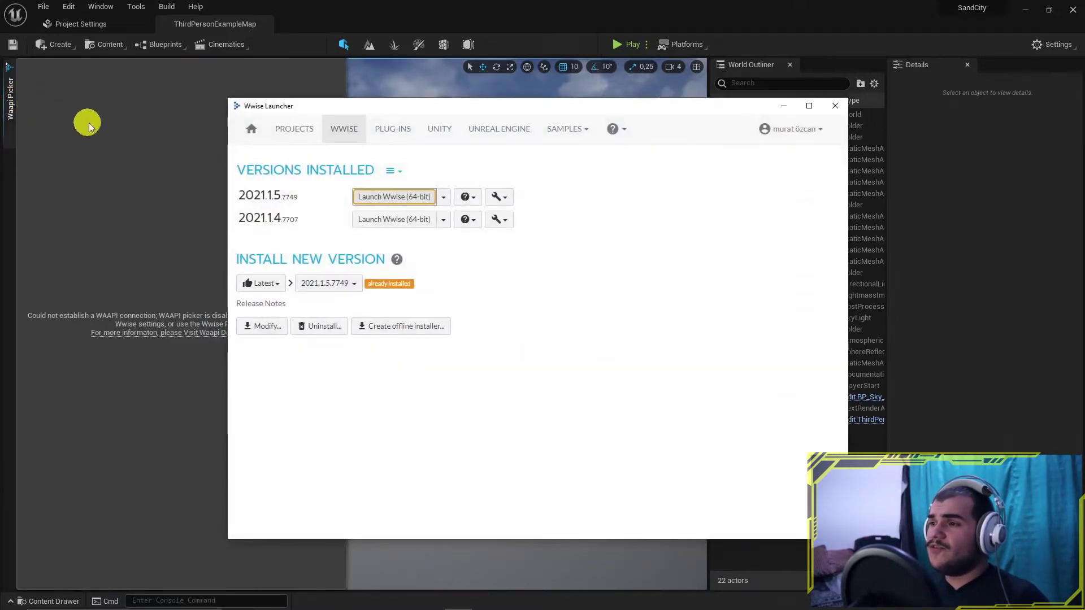
Step: Open SandCity's linked Wwise project from the Launcher's Unreal Engine list and accept the load log
{"action": "left_click", "coordinate": [485, 130]}
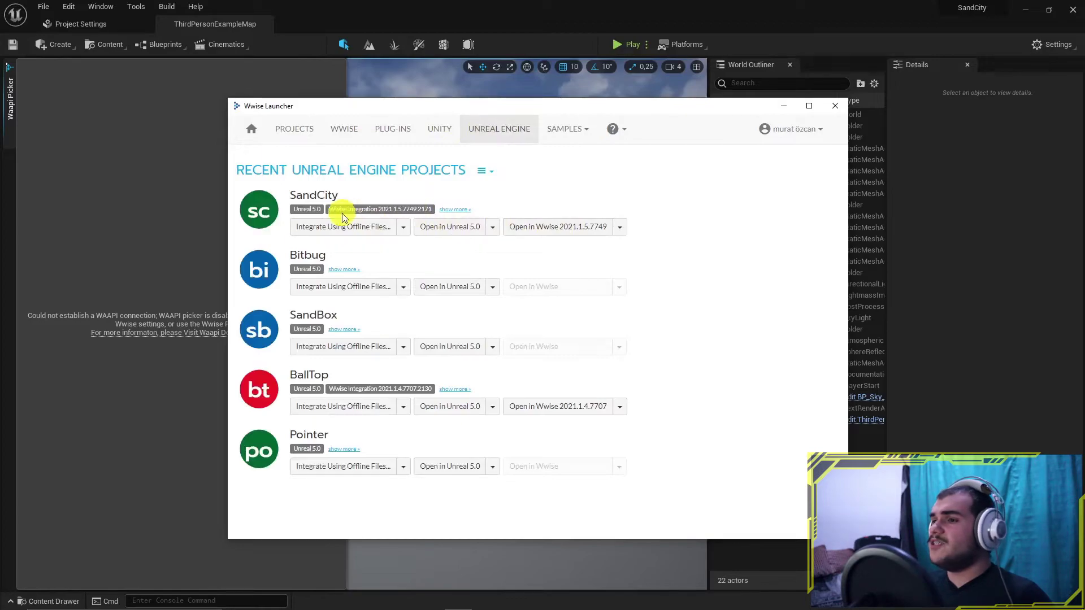
{"action": "left_click", "coordinate": [552, 227]}
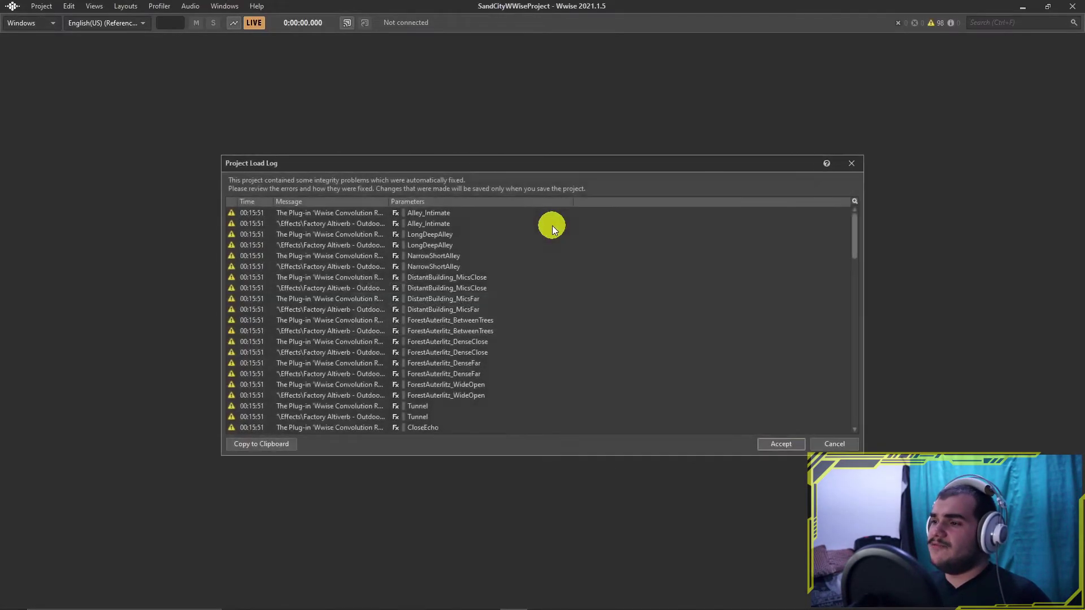
{"action": "left_click", "coordinate": [788, 445]}
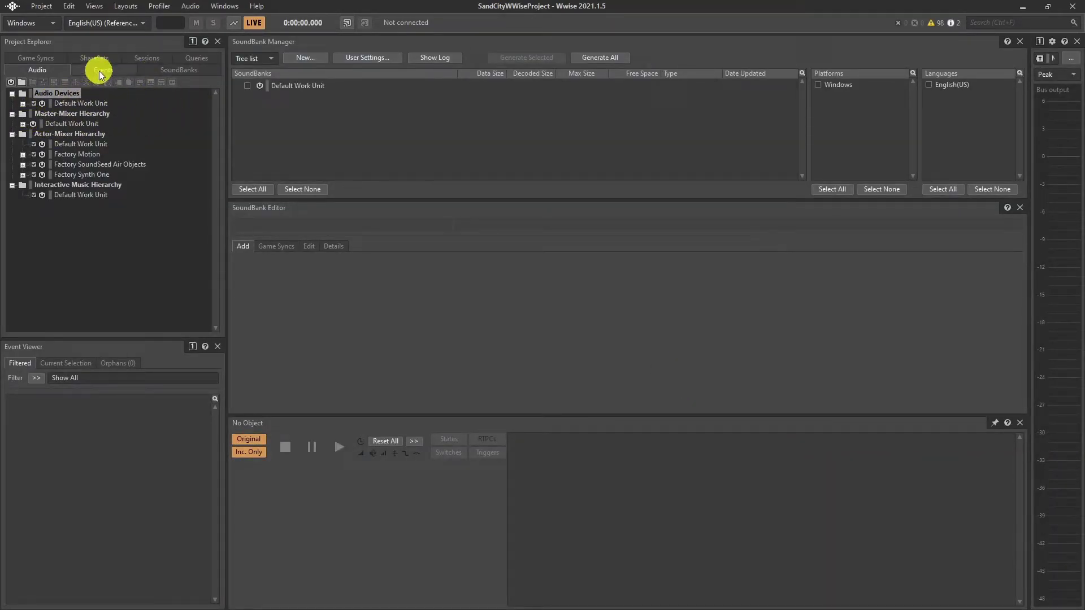
Step: Add a new event named TestEvent to the Events Default Work Unit, then minimize Wwise
{"action": "left_click", "coordinate": [99, 70]}
{"action": "left_click", "coordinate": [48, 101]}
{"action": "left_click", "coordinate": [44, 83]}
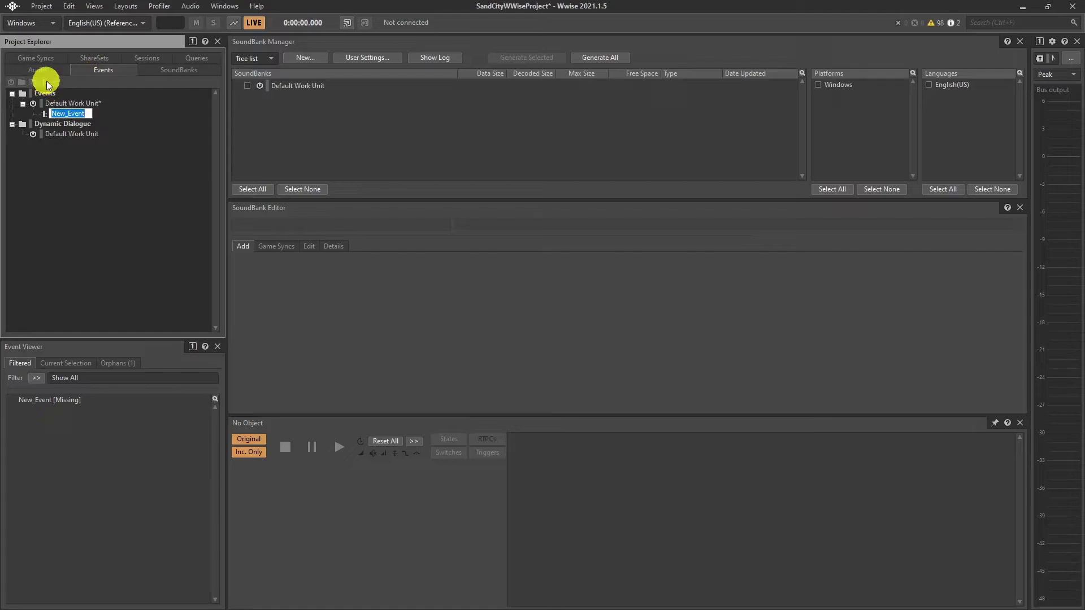
{"action": "type", "text": "TestEvent"}
{"action": "key", "text": "Return"}
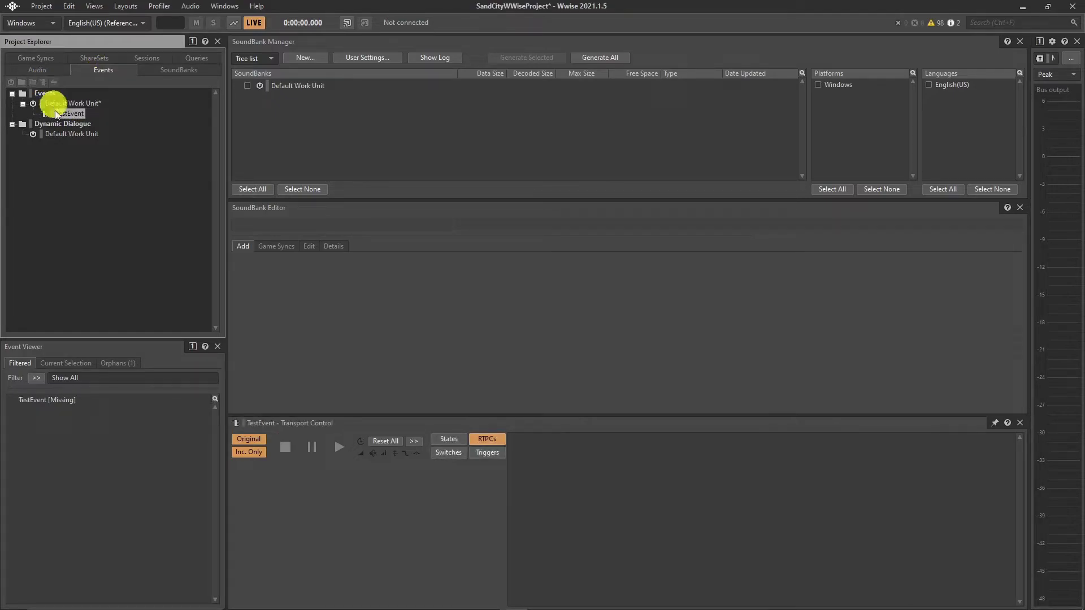
{"action": "left_click", "coordinate": [1023, 7]}
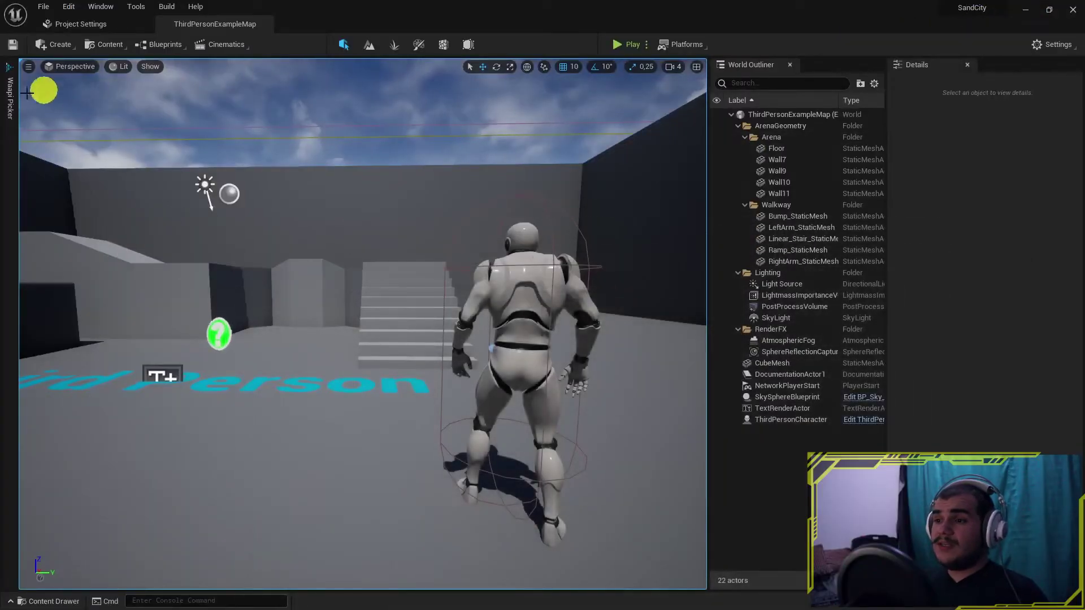
Step: Confirm TestEvent is listed in the Wwise Picker project tree
{"action": "left_click", "coordinate": [11, 105]}
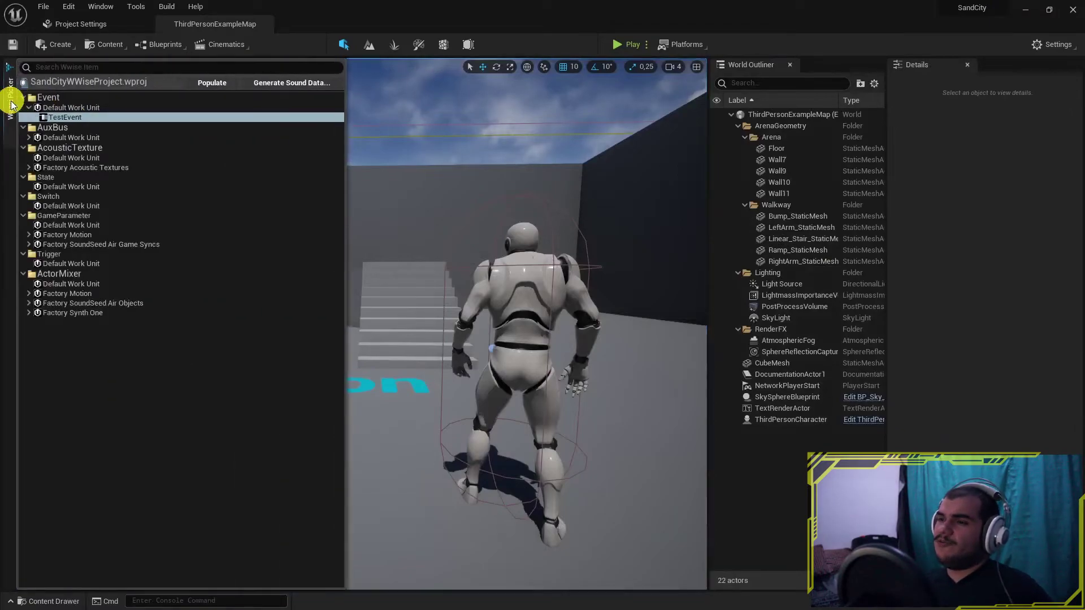
{"action": "left_click", "coordinate": [68, 117]}
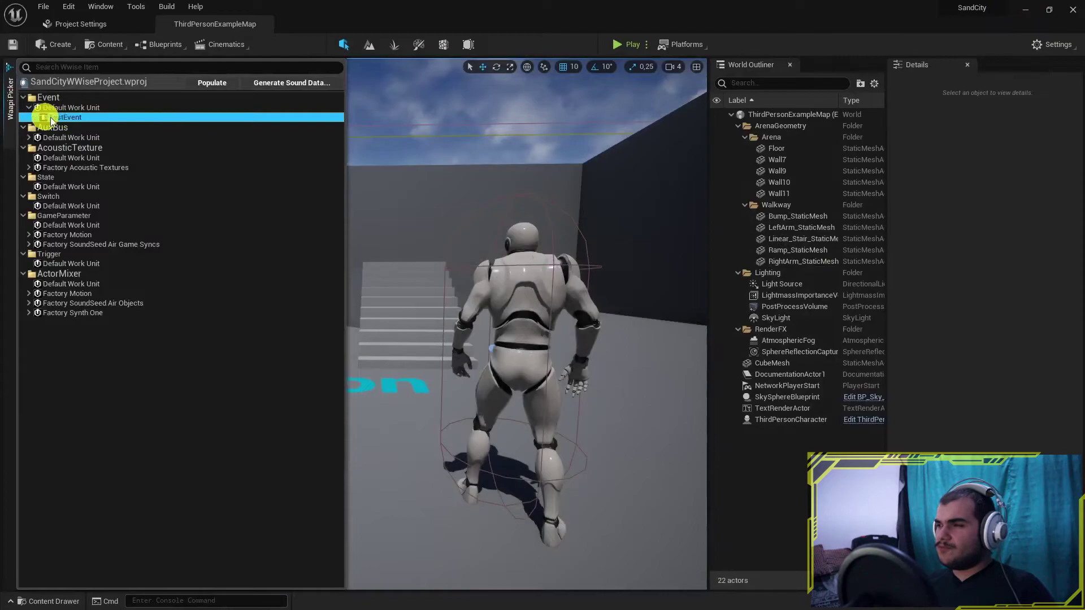
{"action": "left_click", "coordinate": [403, 415]}
Step: Find the TestEvent asset in the Content Drawer under WwiseAudio/Events/Default_Work_Unit
{"action": "key", "text": "ctrl+space"}
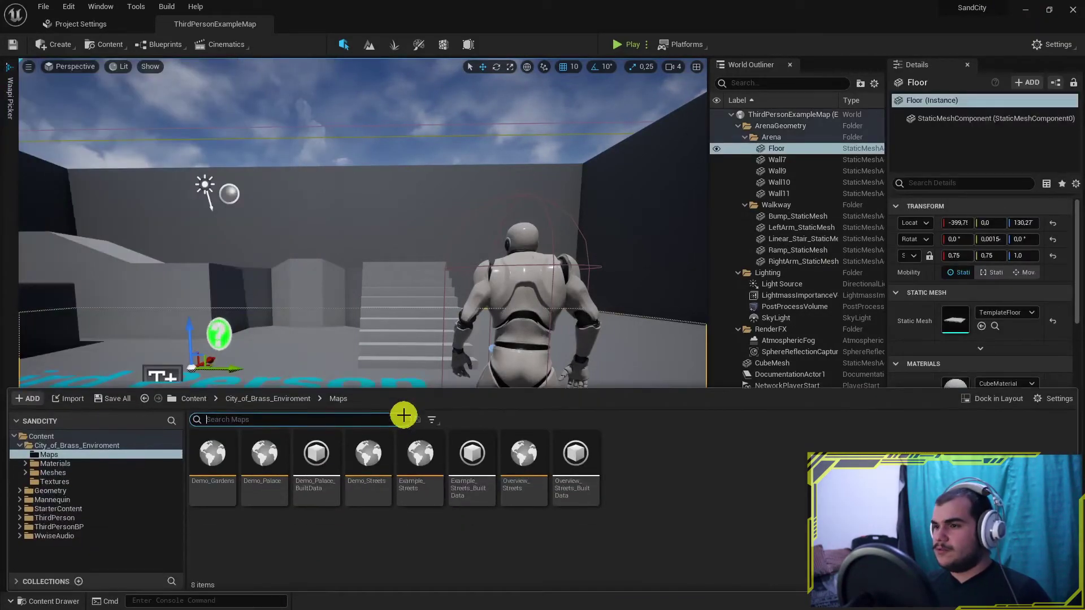
{"action": "left_click", "coordinate": [20, 445]}
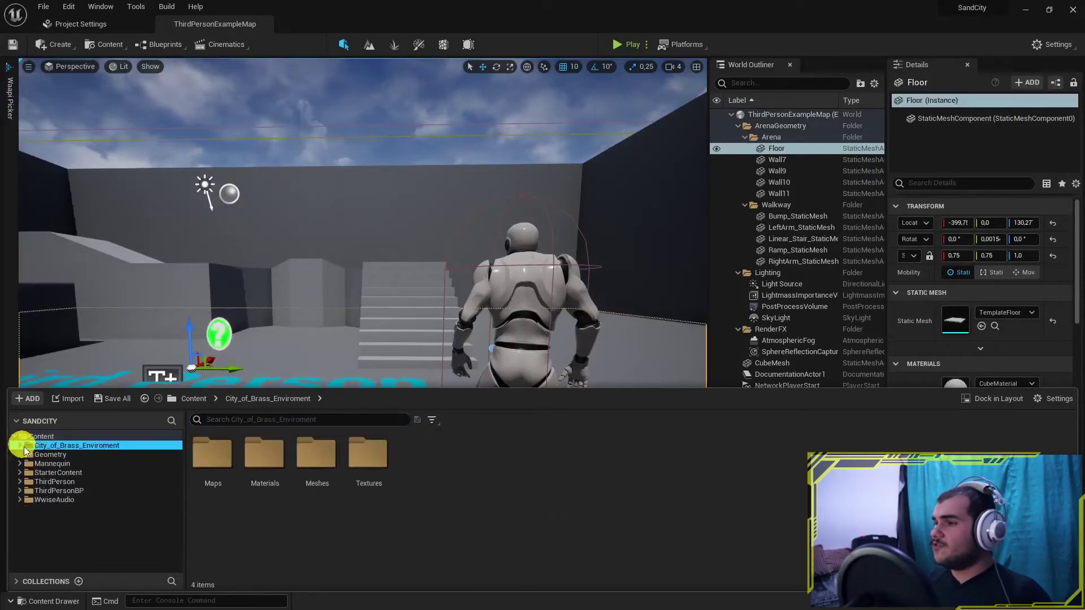
{"action": "left_click", "coordinate": [58, 500]}
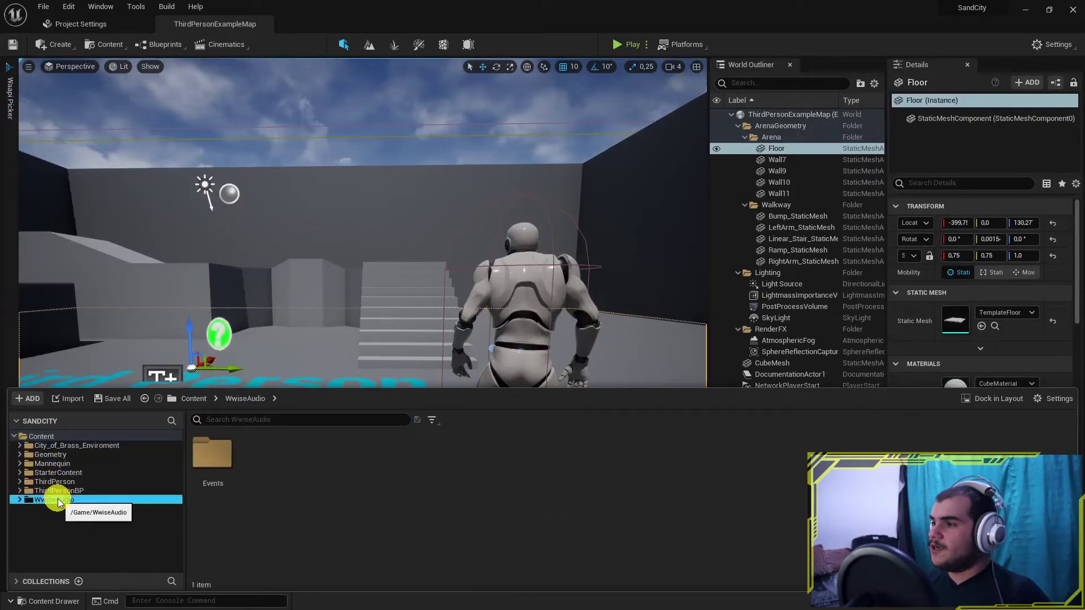
{"action": "left_click", "coordinate": [220, 455]}
{"action": "double_click", "coordinate": [220, 455]}
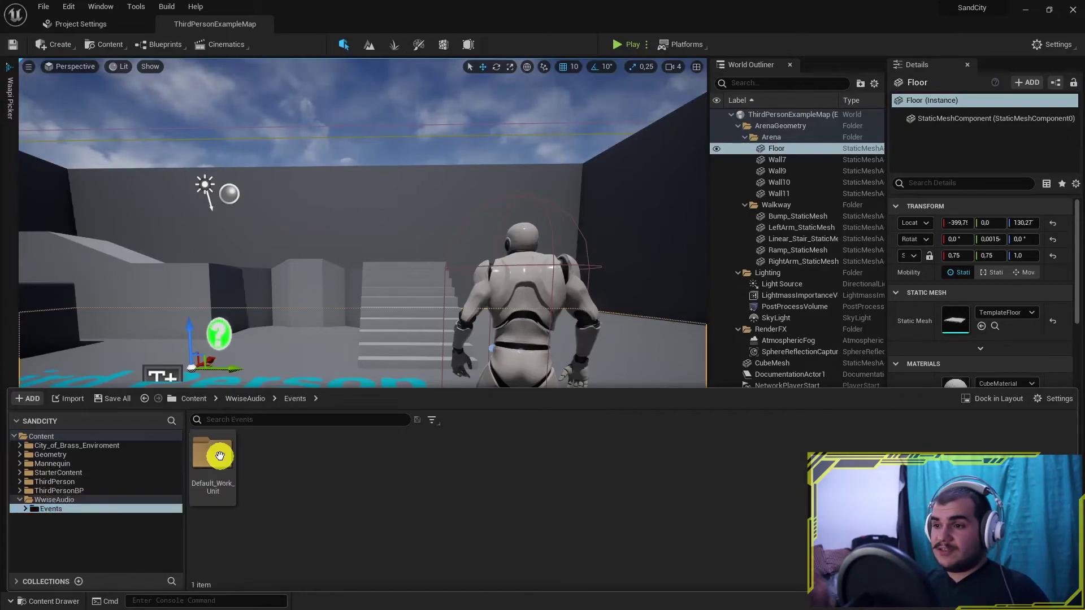
{"action": "double_click", "coordinate": [220, 455]}
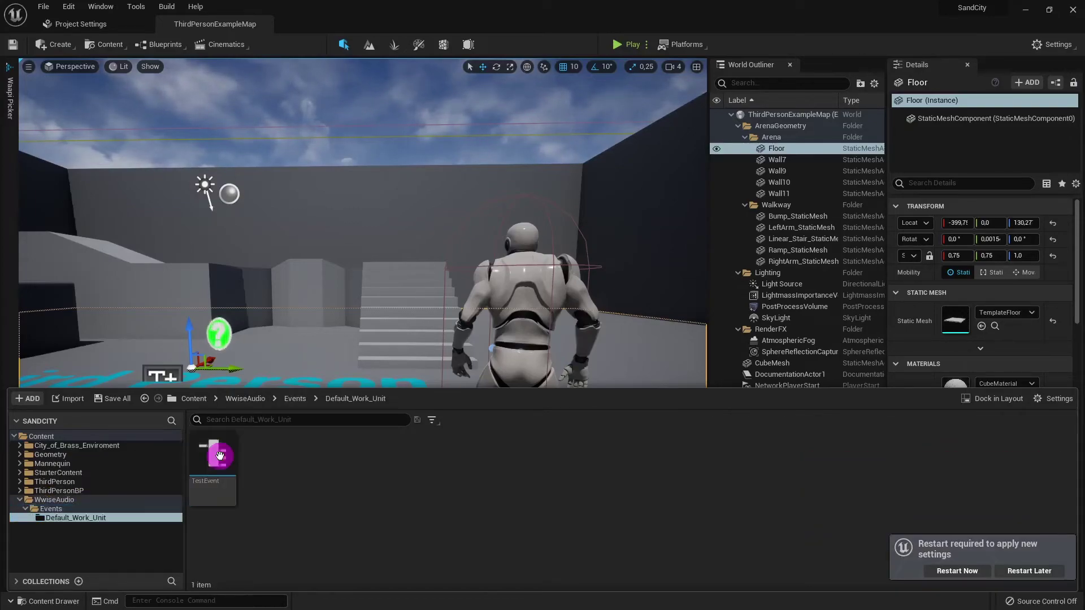
{"action": "left_click", "coordinate": [213, 455]}
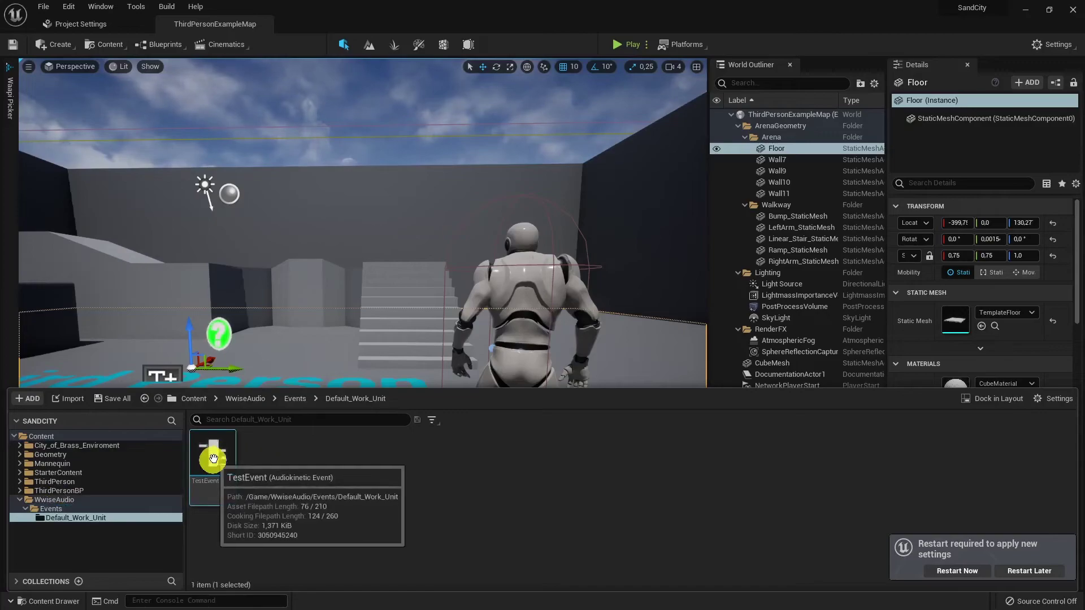
{"action": "left_click", "coordinate": [10, 92]}
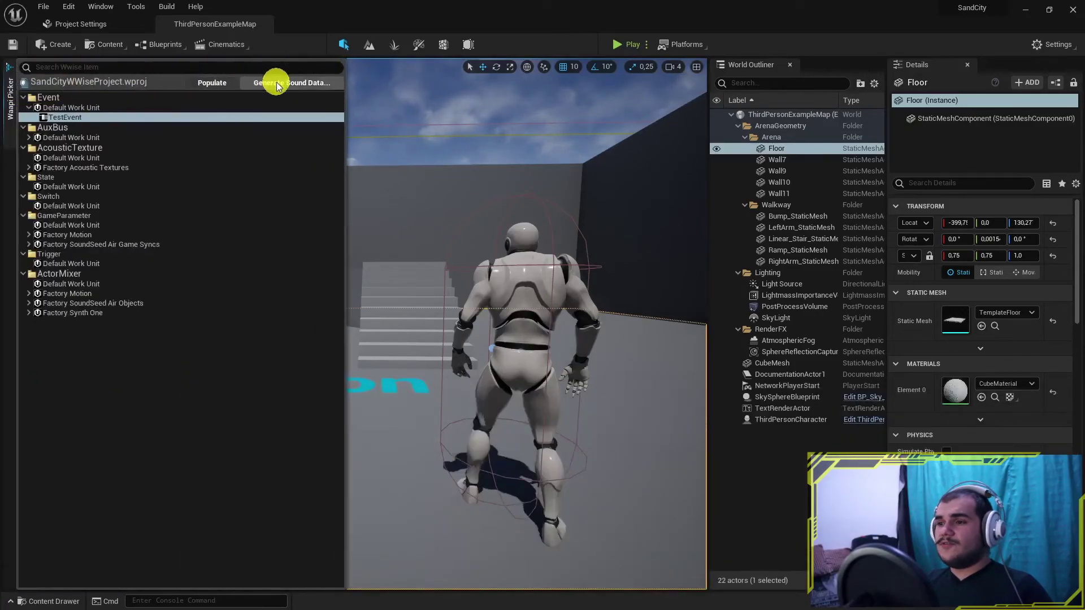
Step: Generate Wwise sound data for Windows and English(US), then Populate the Wwise Picker tree
{"action": "left_click", "coordinate": [283, 83]}
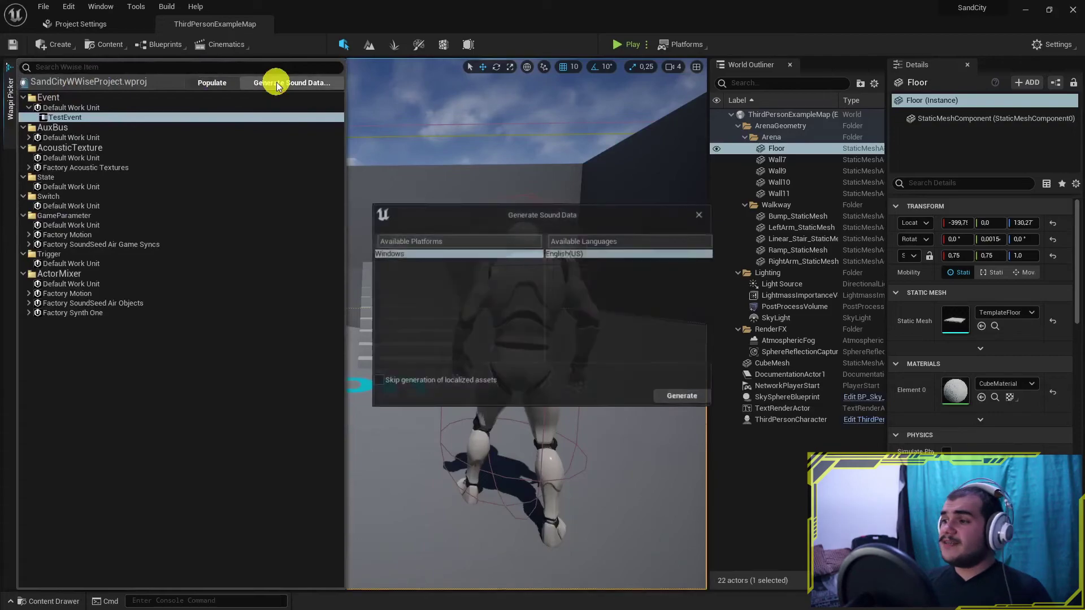
{"action": "left_click", "coordinate": [681, 398]}
{"action": "left_click", "coordinate": [219, 85]}
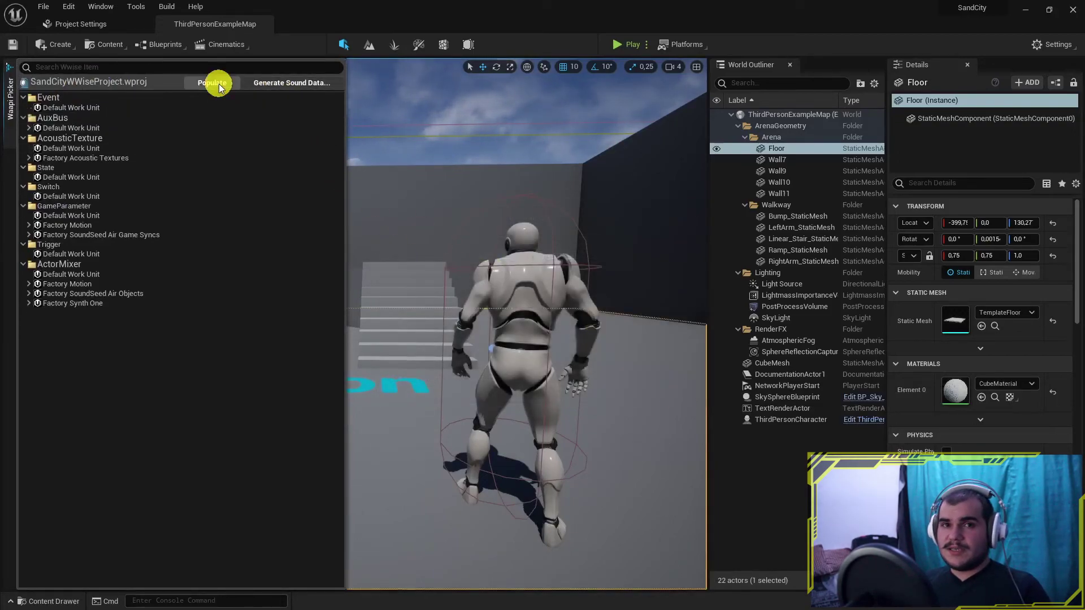